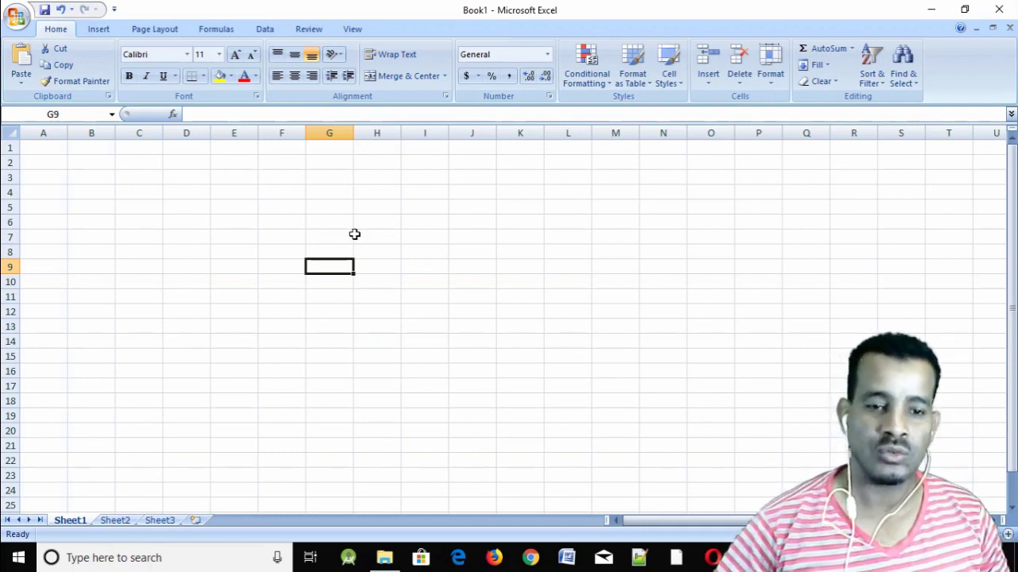
click(326, 226)
click(395, 222)
click(298, 221)
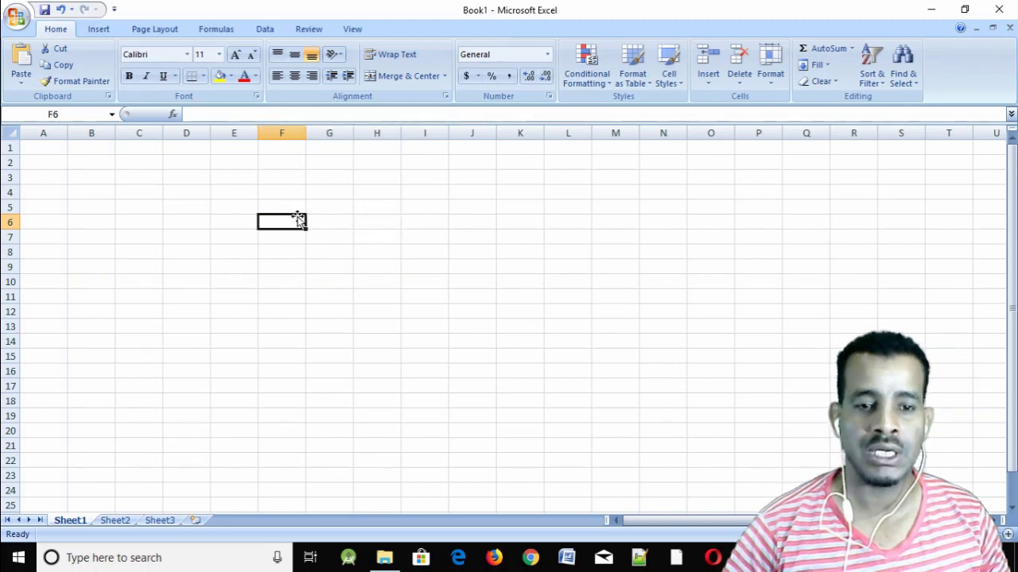
click(283, 191)
click(342, 195)
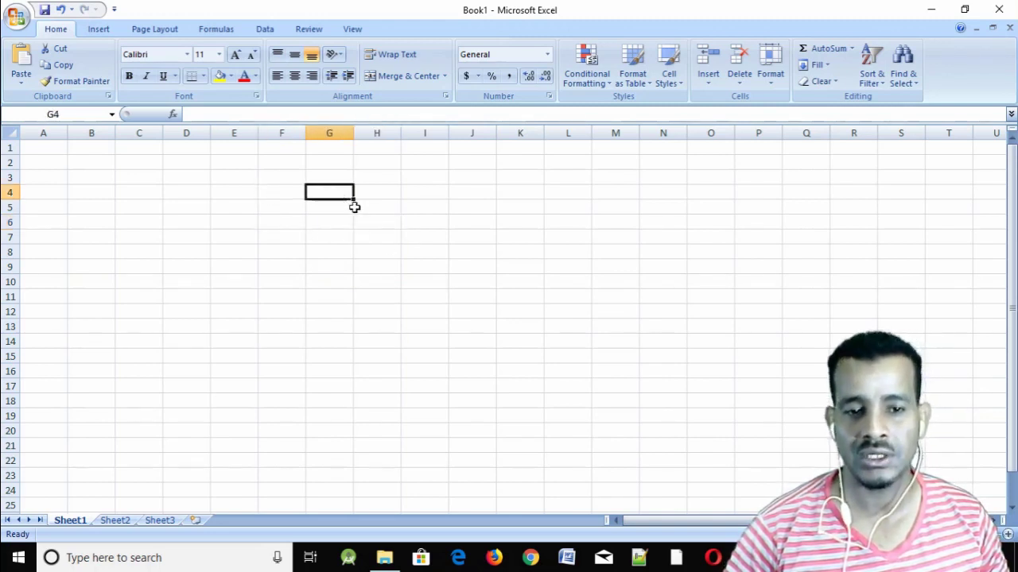
click(299, 227)
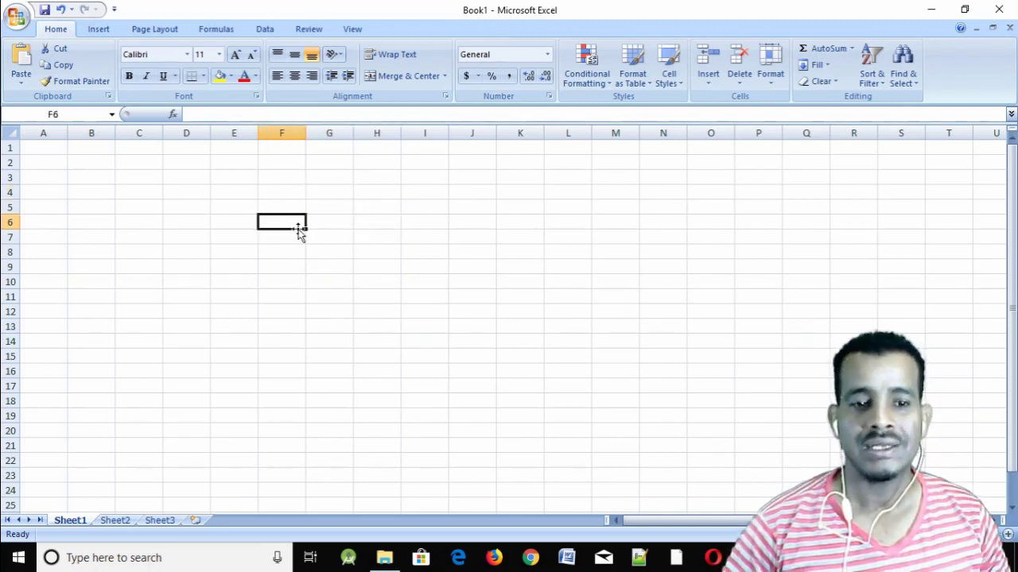
click(422, 218)
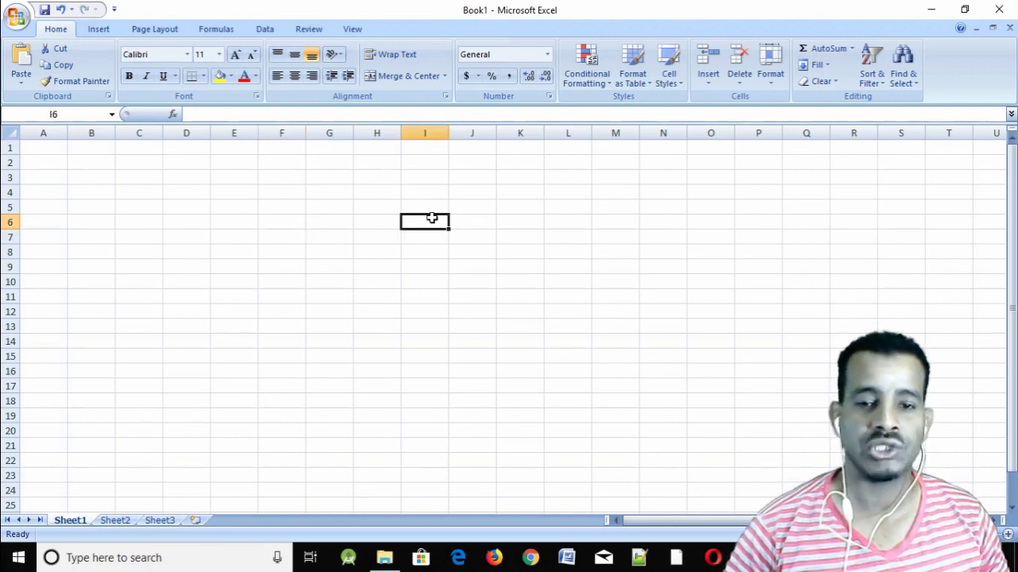
click(291, 229)
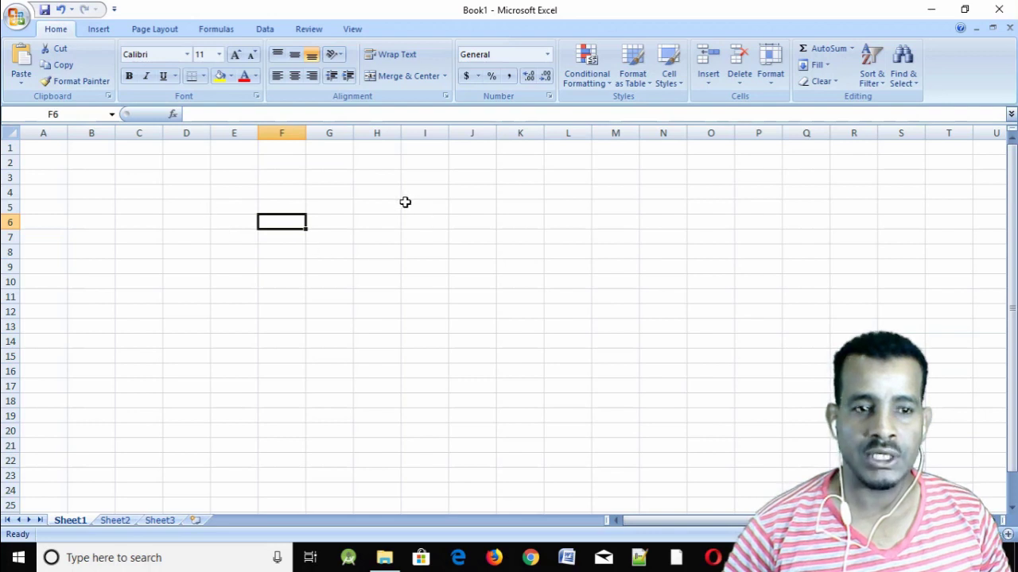
click(199, 221)
click(204, 208)
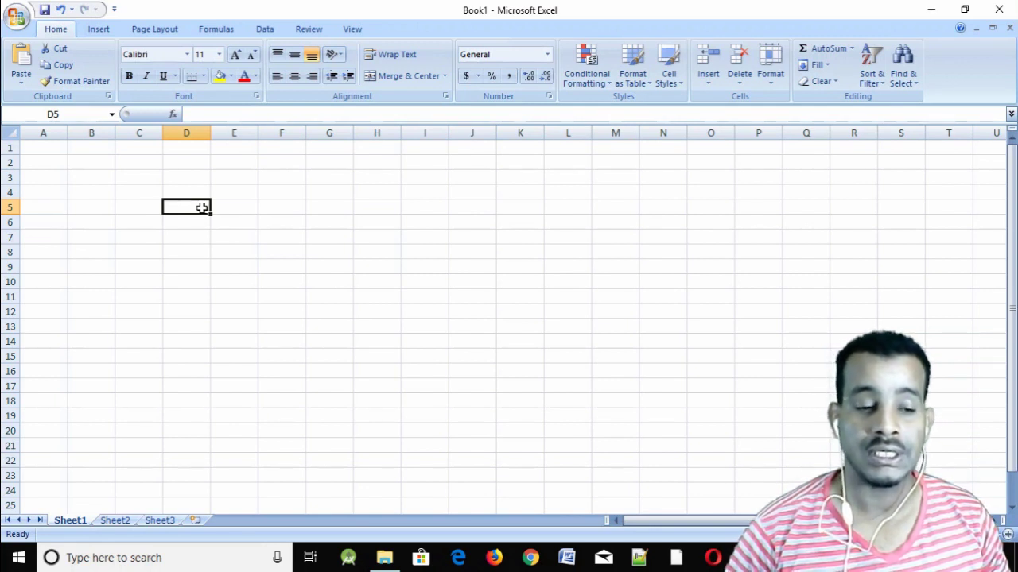
click(200, 195)
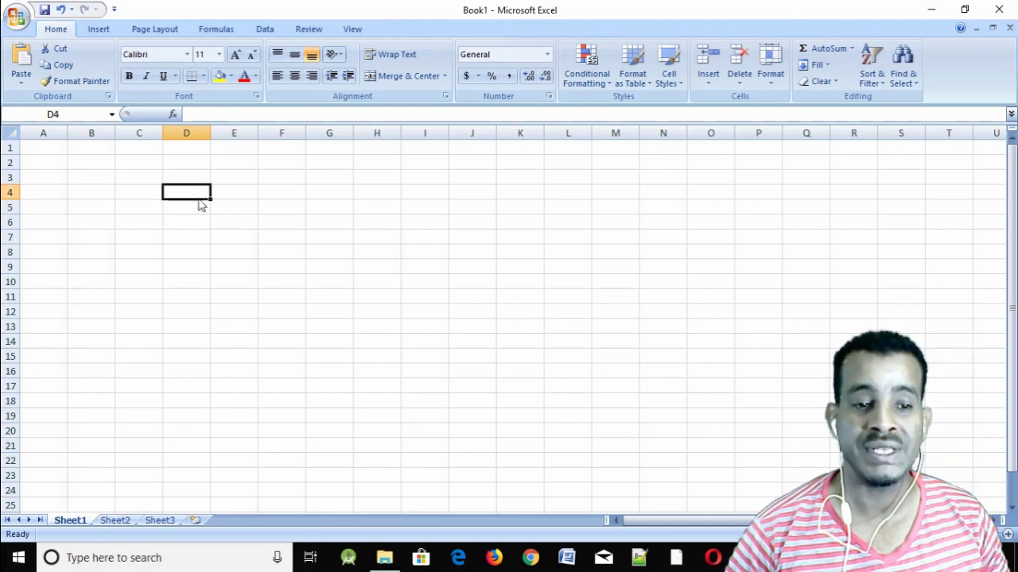
click(224, 193)
click(189, 210)
click(218, 207)
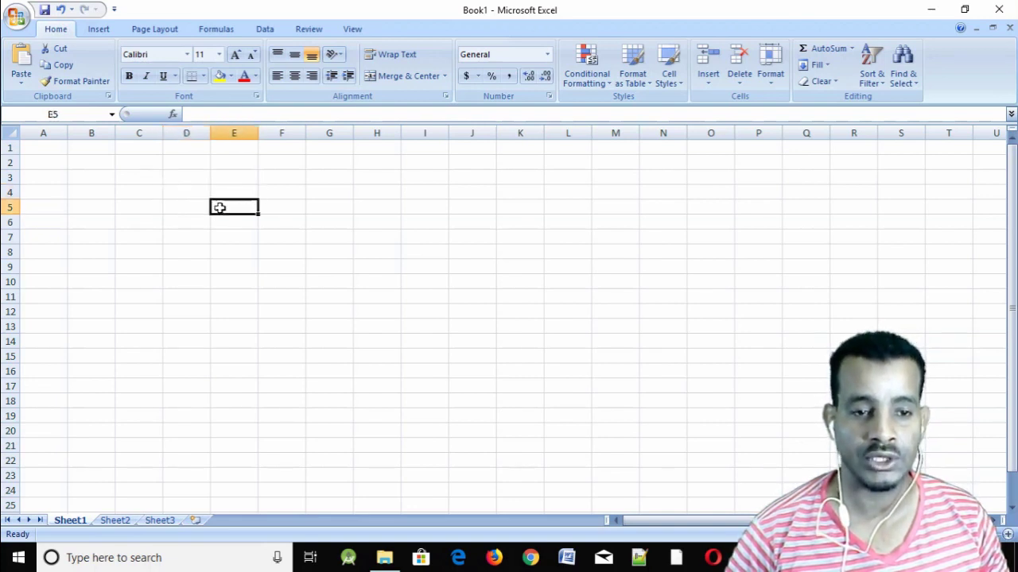
click(218, 191)
click(186, 198)
click(239, 208)
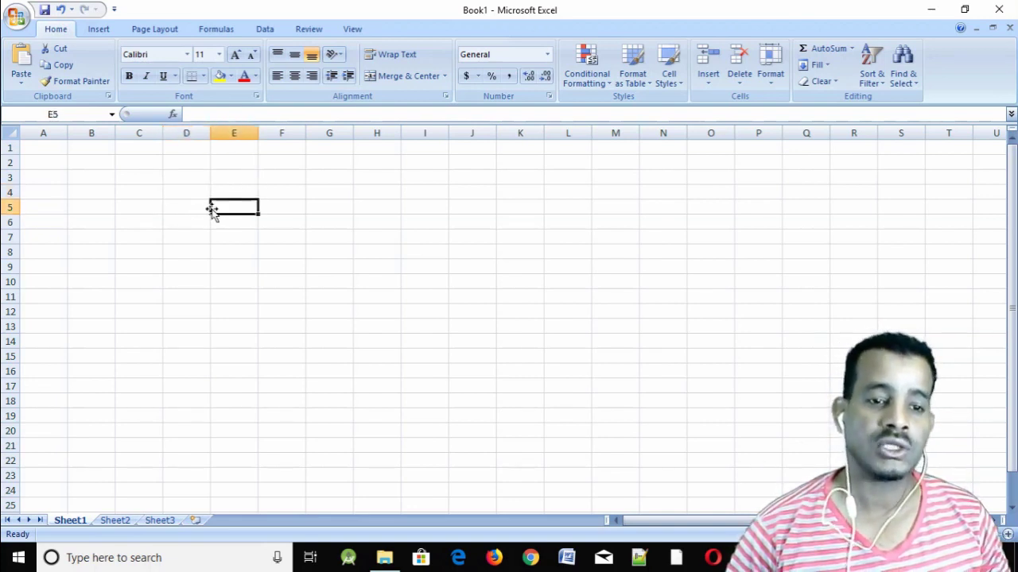
click(191, 208)
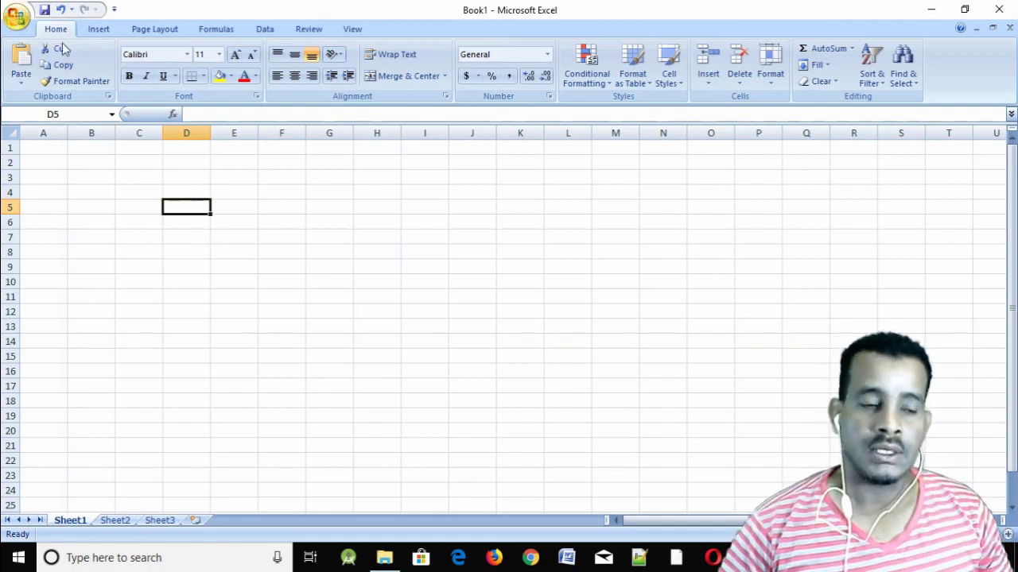
View the workbook's file commands and recent documents list, and return to the empty sheet
click(16, 18)
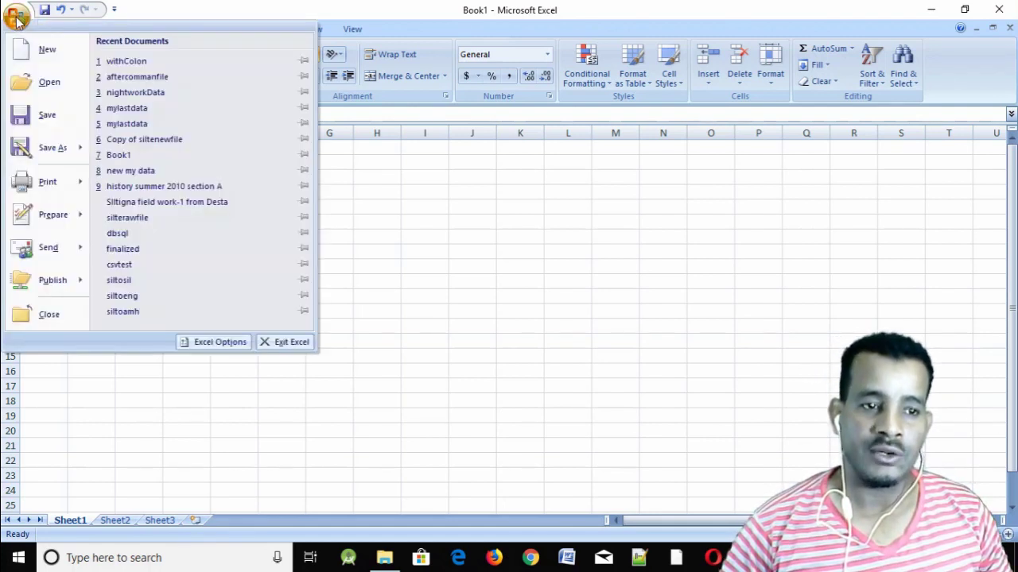
click(17, 17)
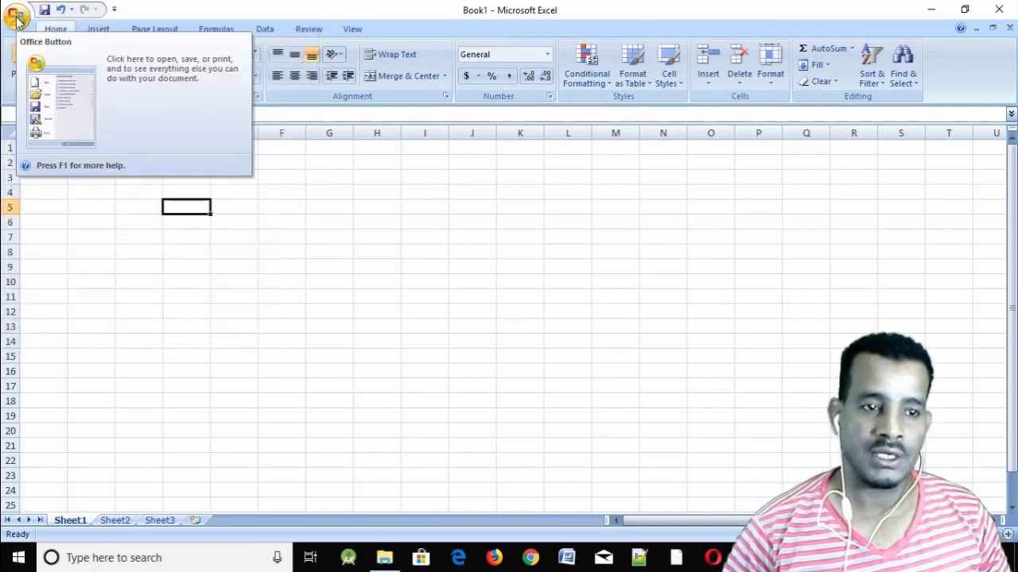
click(292, 221)
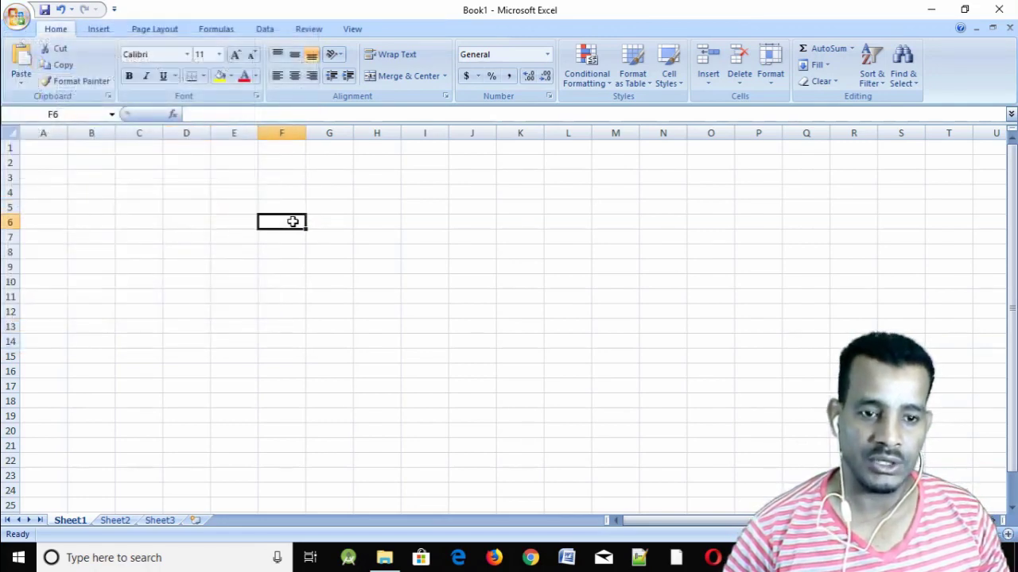
click(244, 221)
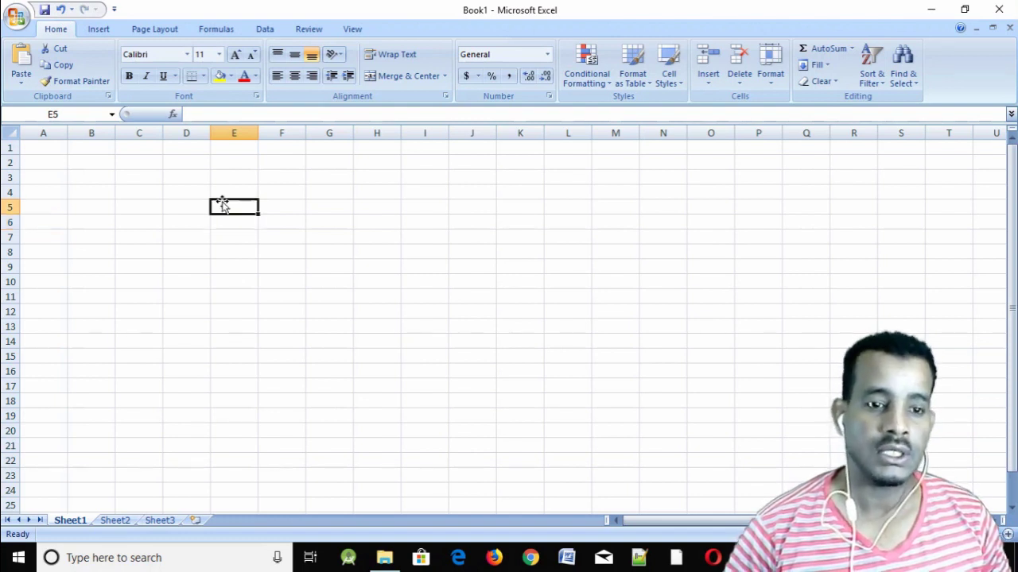
click(192, 205)
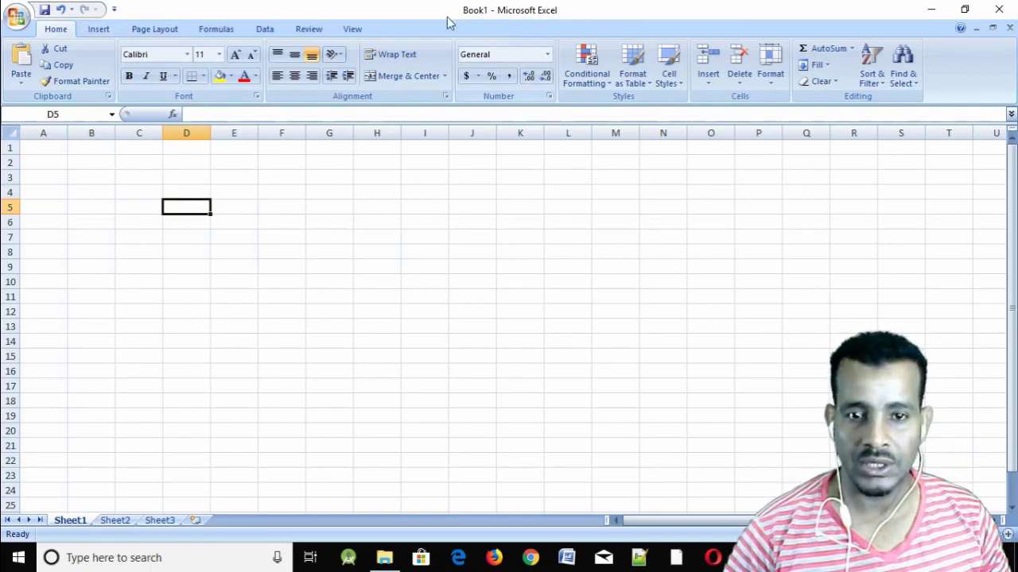
click(222, 205)
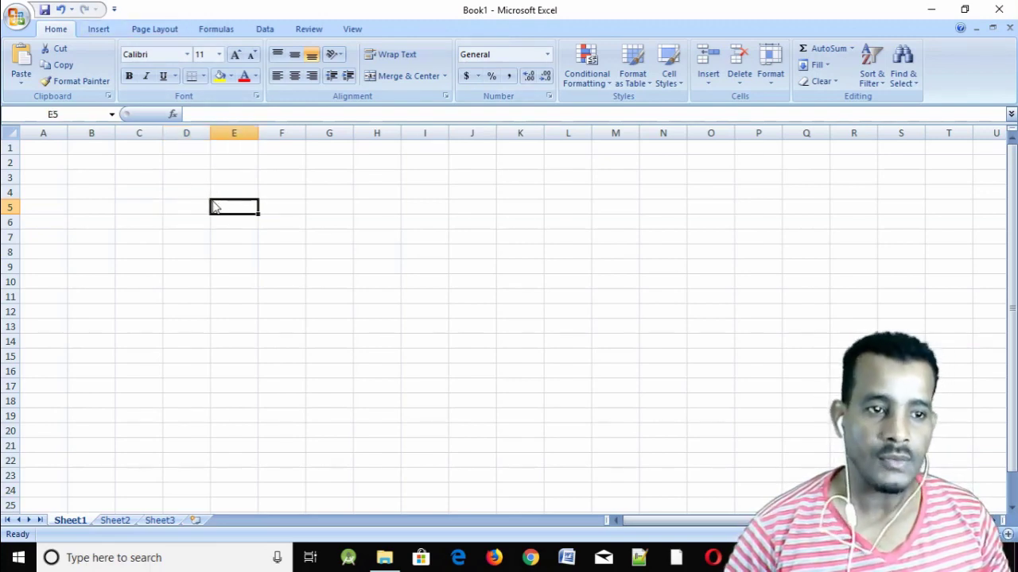
click(14, 18)
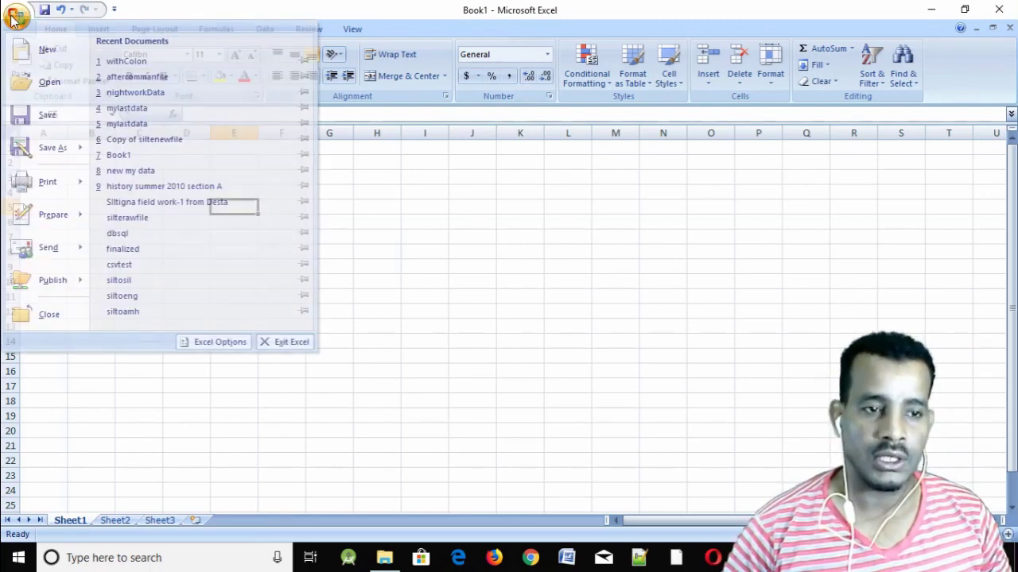
click(13, 19)
click(15, 19)
click(17, 21)
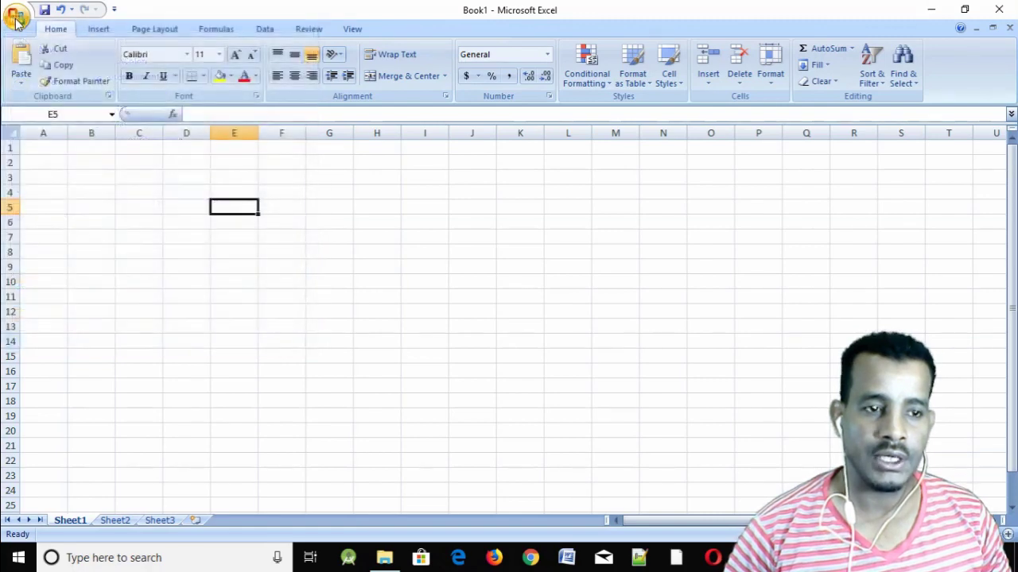
double_click(16, 20)
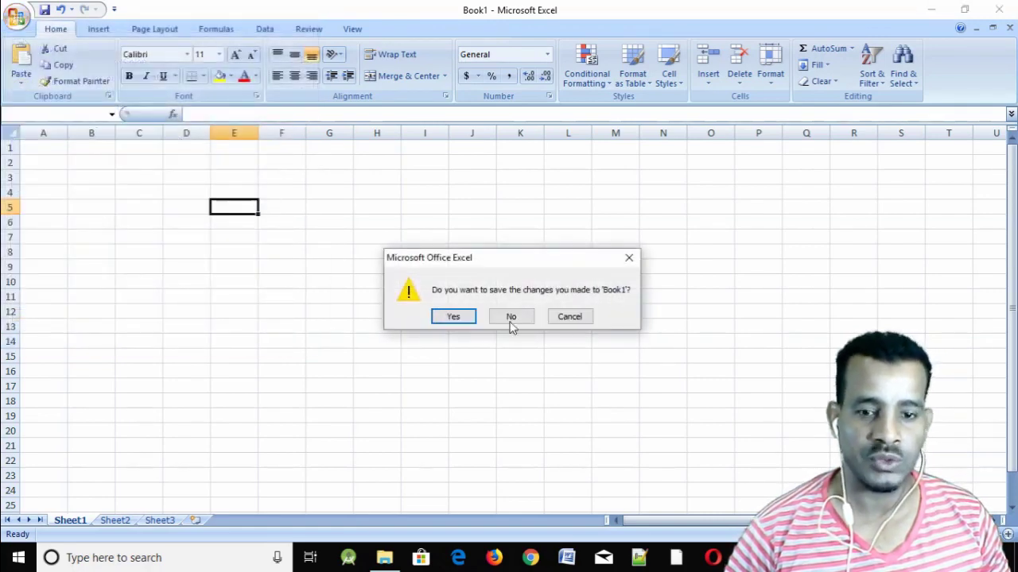
click(569, 316)
Examine the file commands with the recent documents, and the customization options of the Quick Access Toolbar
click(16, 19)
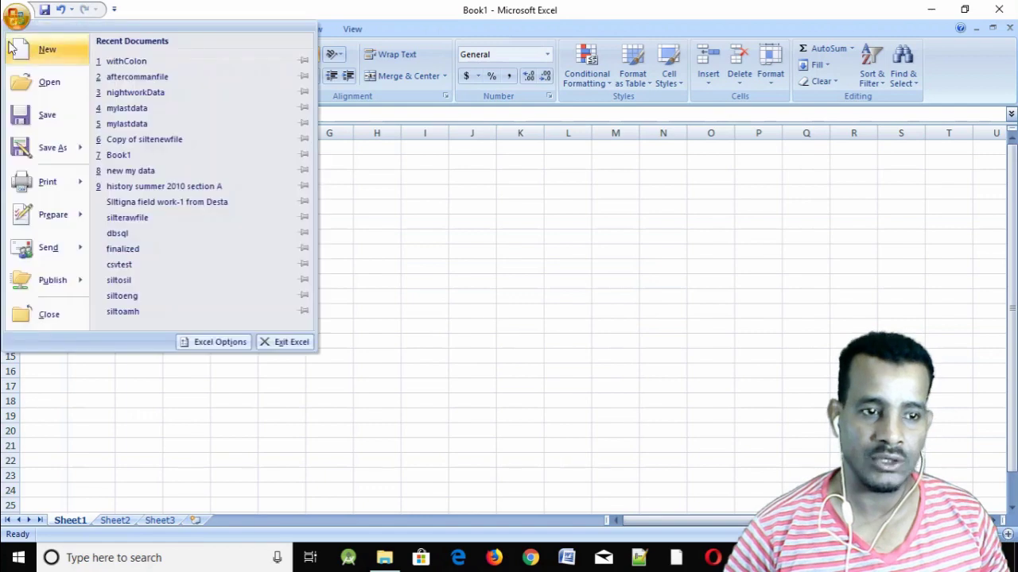
click(16, 17)
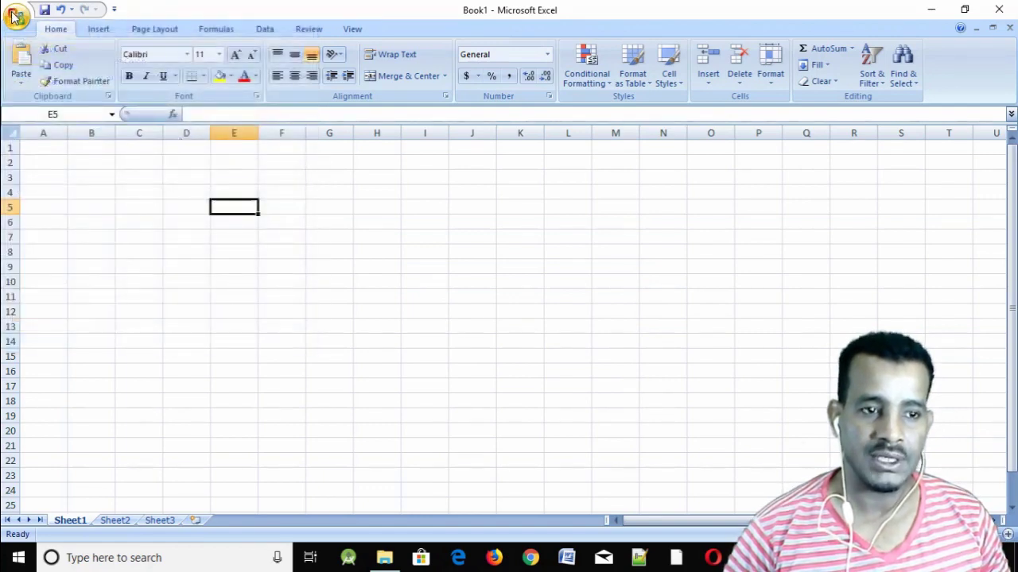
click(15, 17)
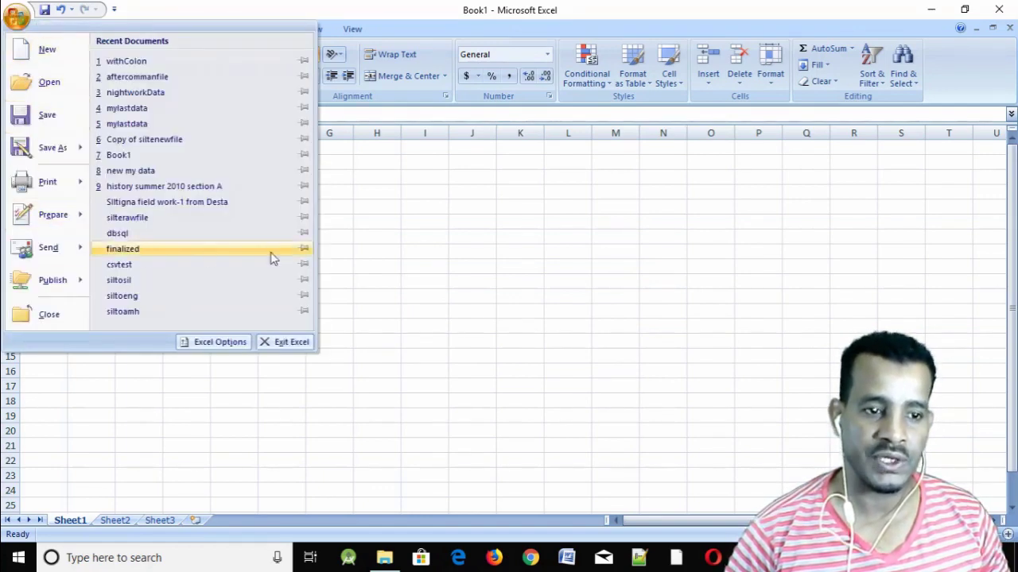
click(436, 250)
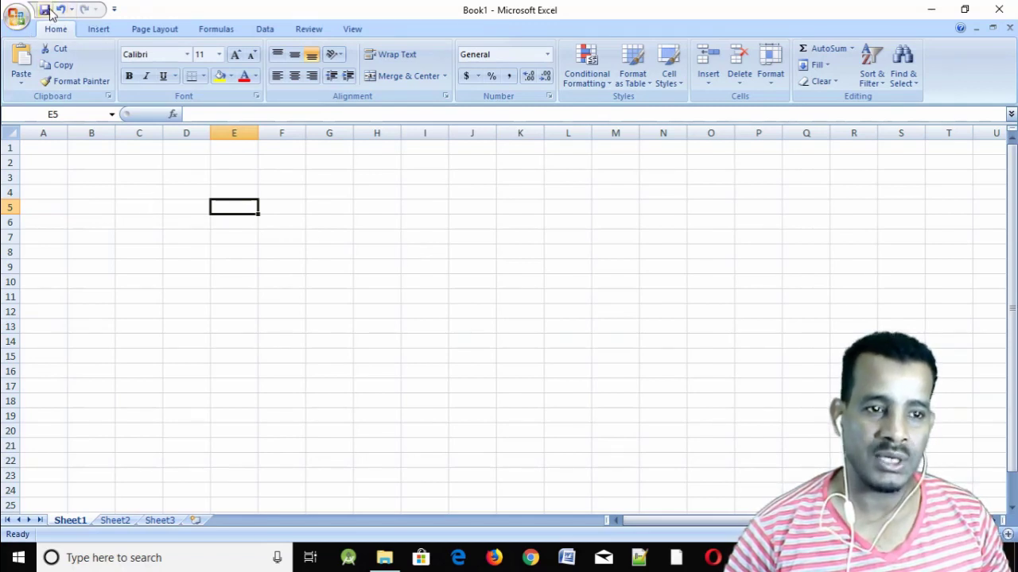
click(114, 11)
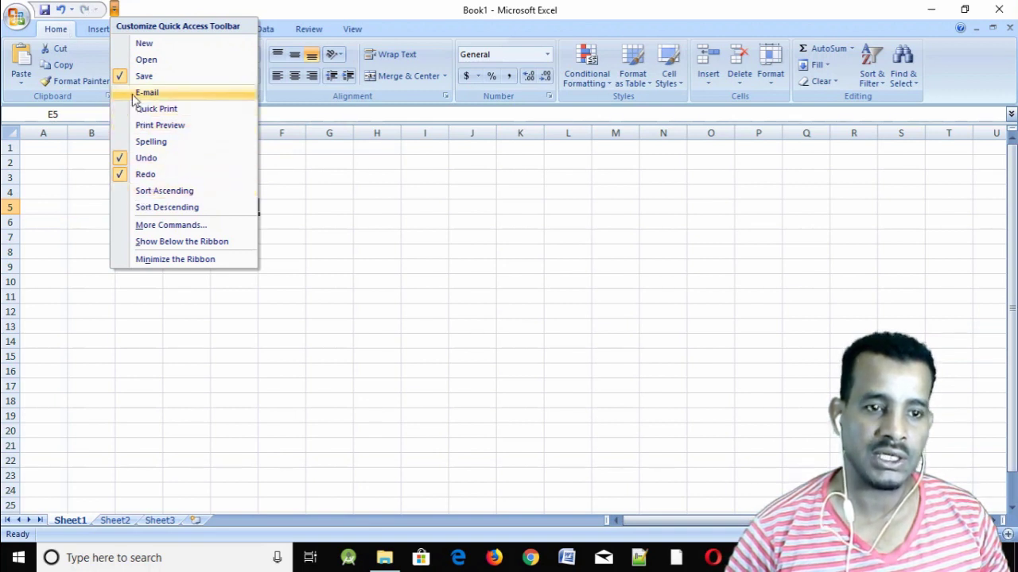
click(365, 274)
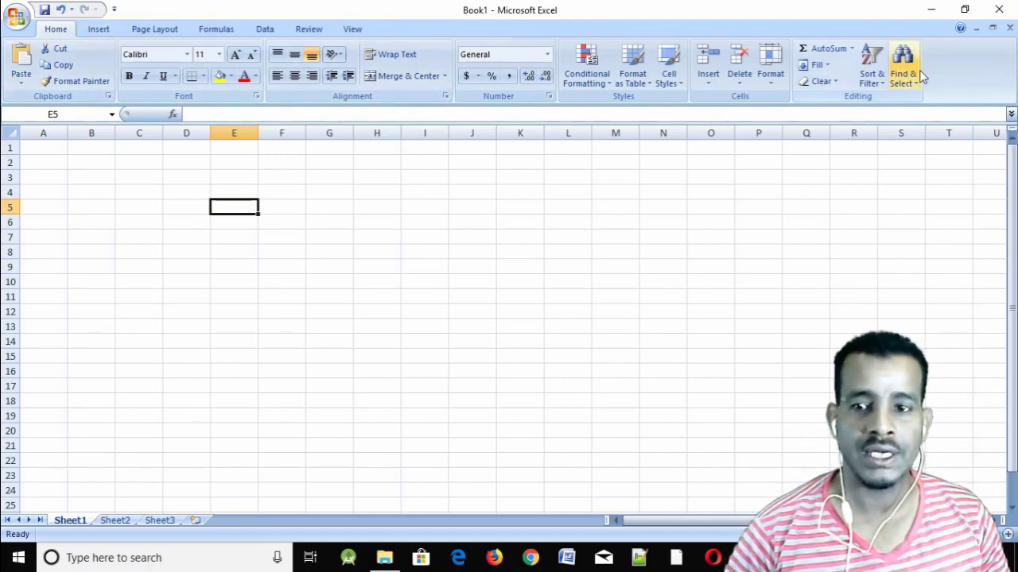
Browse the view, review, data, formula, insert and page layout command sets, ending at the home commands
click(354, 30)
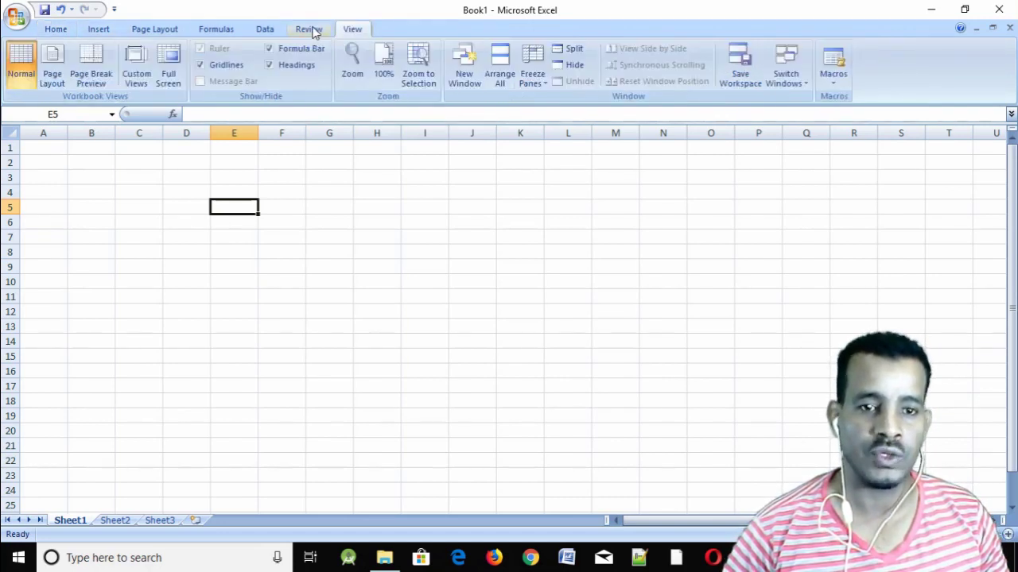
click(310, 31)
click(269, 30)
click(226, 30)
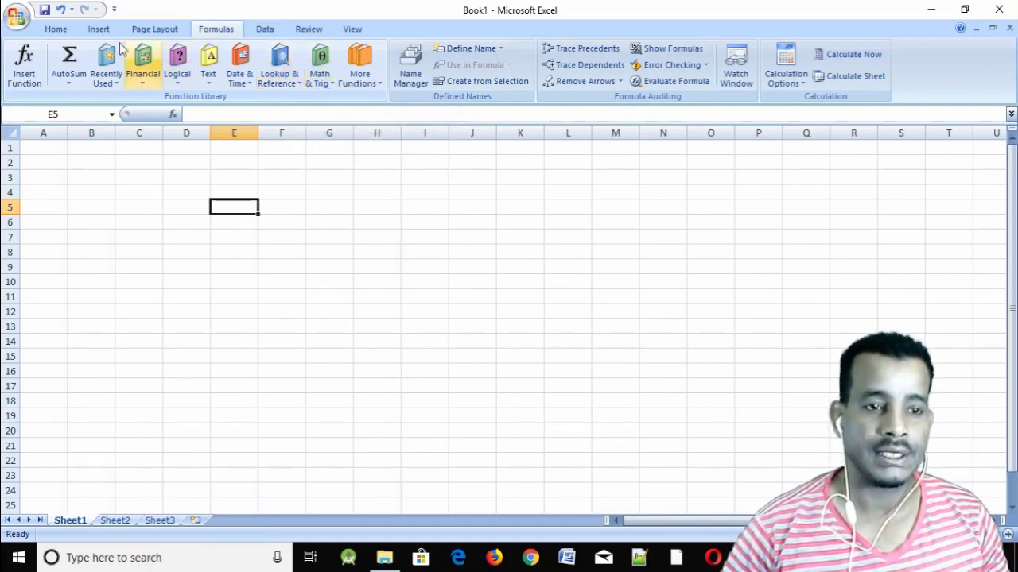
click(58, 29)
click(100, 31)
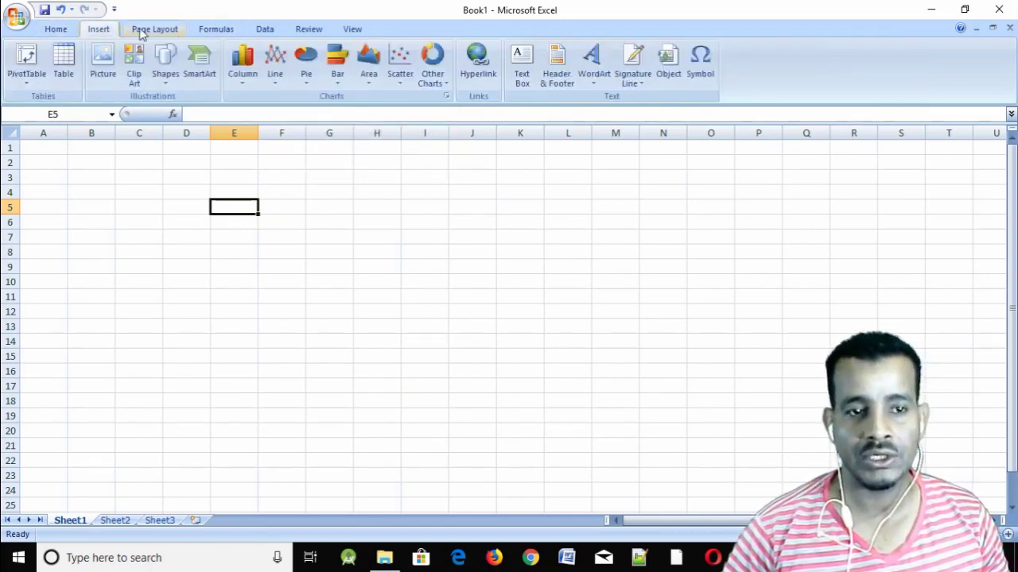
click(143, 31)
click(200, 32)
click(64, 33)
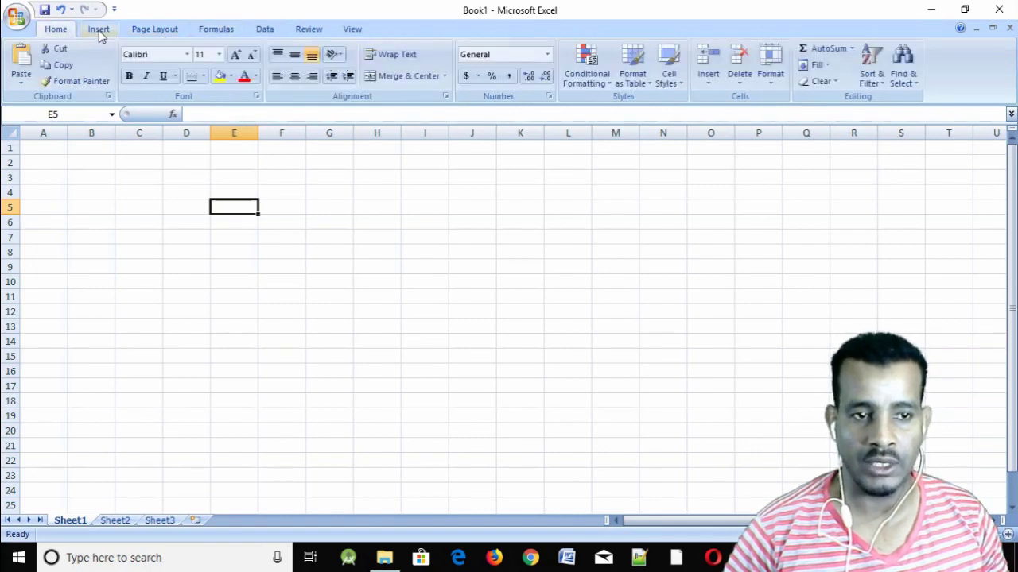
Go through the ribbon's command sets in order, from inserting and page layout to formulas, data, review and view
click(99, 31)
click(154, 32)
click(217, 30)
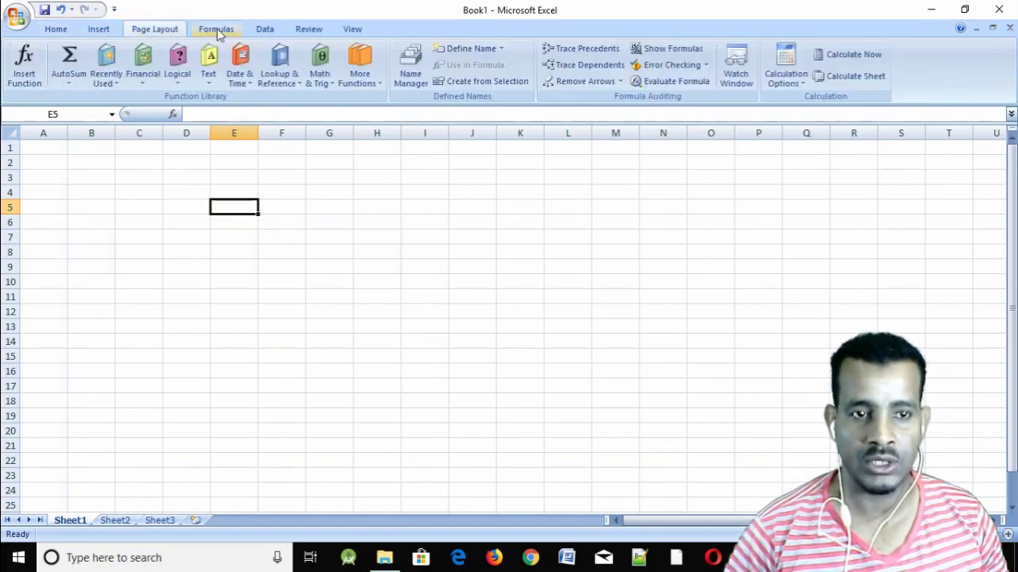
click(266, 30)
click(307, 31)
click(354, 32)
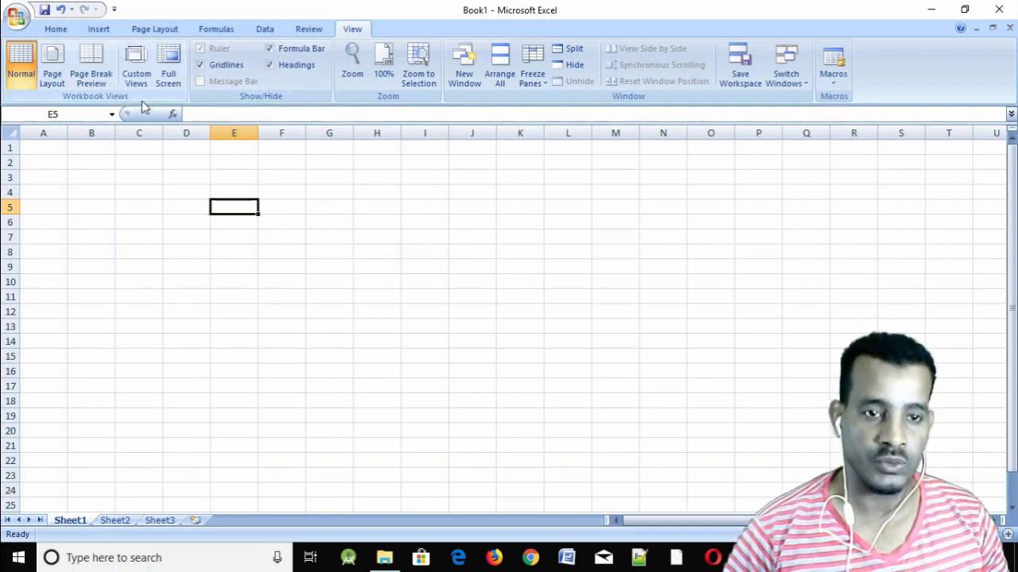
Examine how the review, data, page layout, home and insert commands are organized into named groups
click(322, 28)
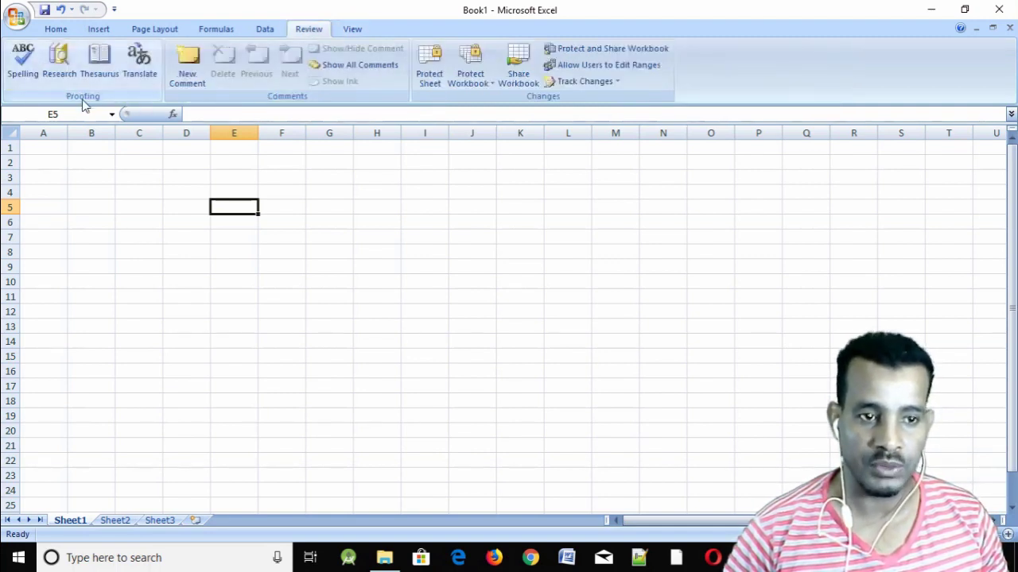
click(274, 30)
click(154, 29)
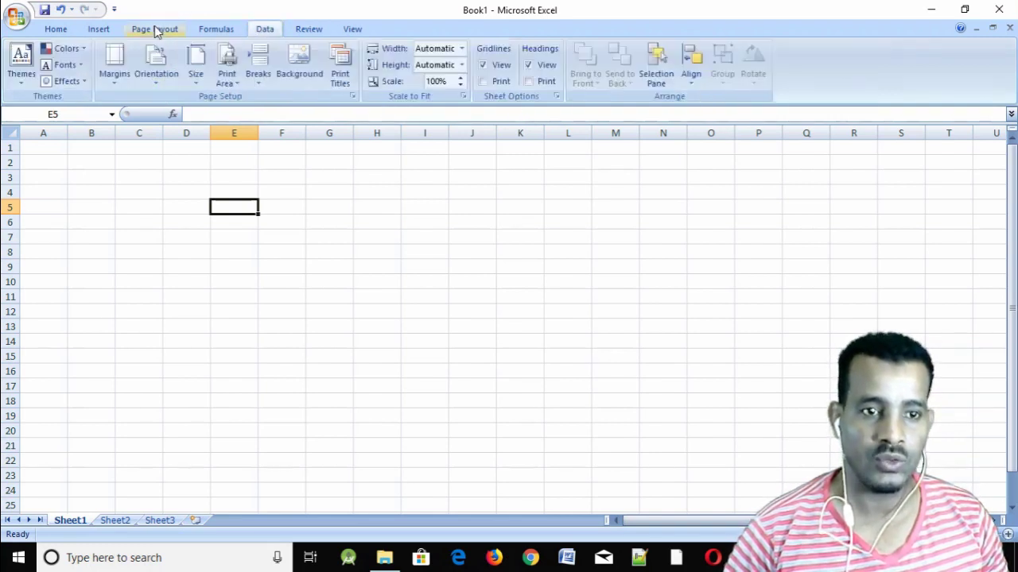
click(91, 29)
click(56, 30)
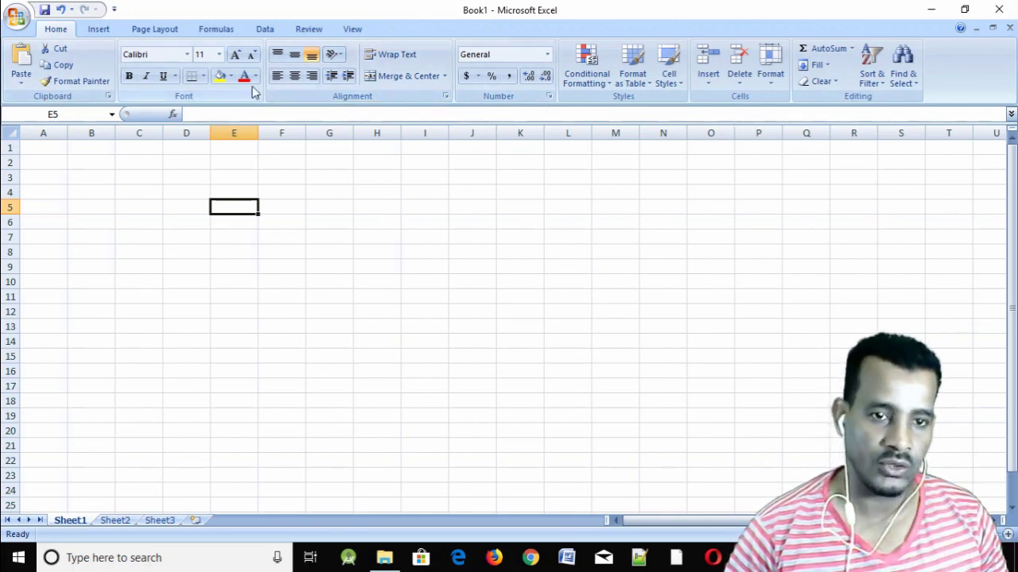
click(100, 29)
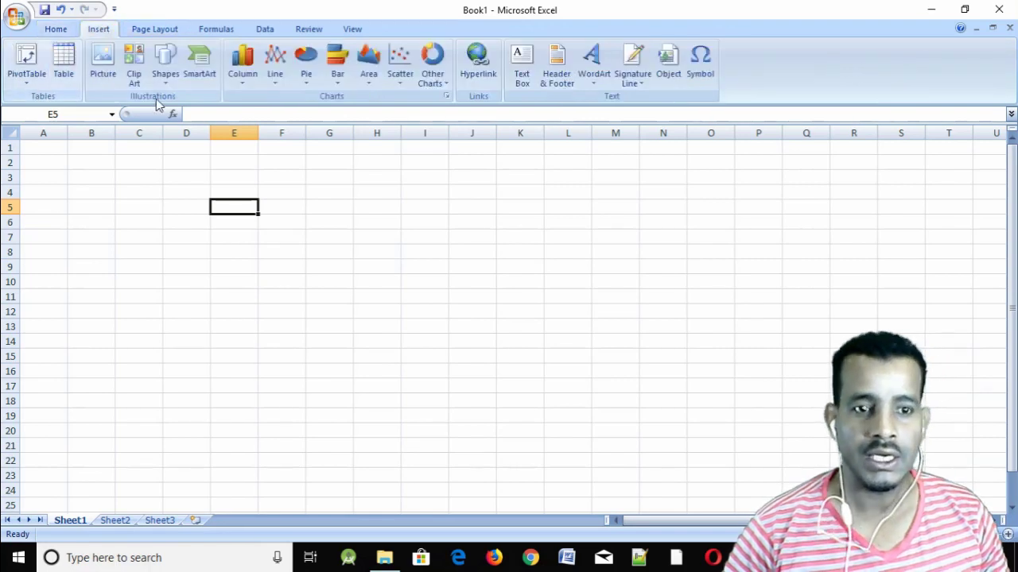
Examine how the page layout, formula and home commands are organized into named groups
click(153, 30)
click(218, 29)
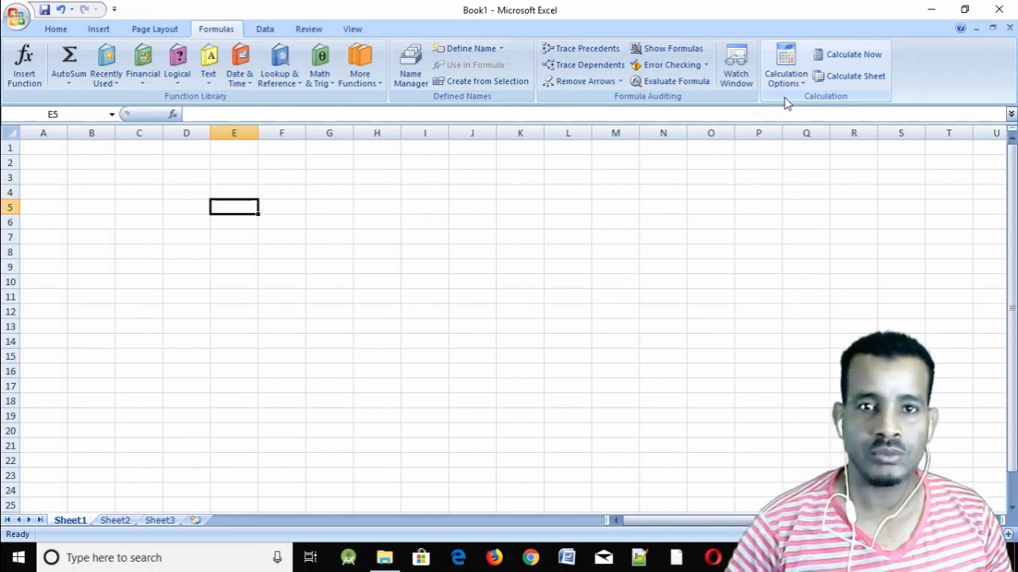
click(59, 32)
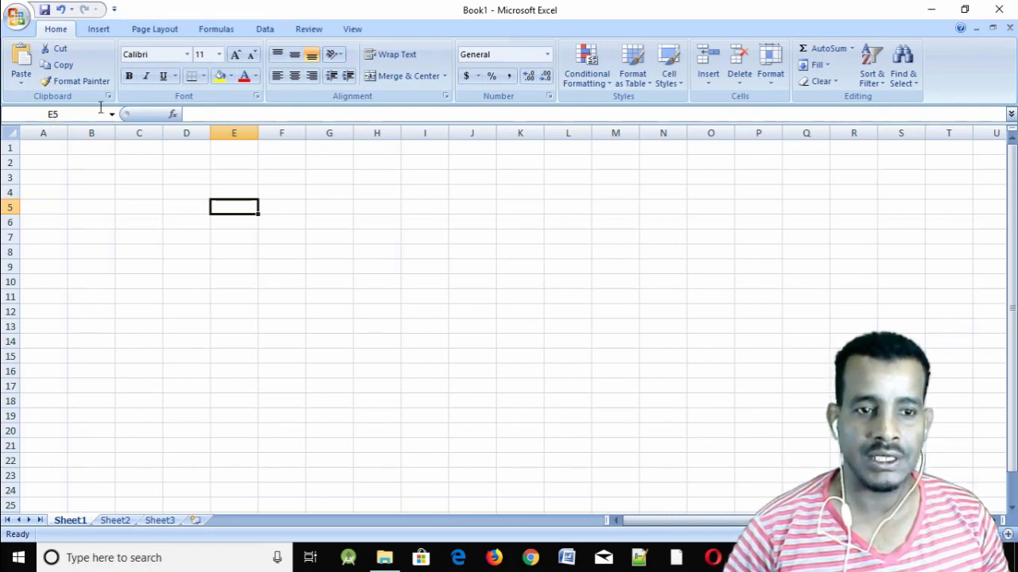
Select individual cells across Sheet1 one after another to examine how the worksheet grid is made up of cells
click(280, 209)
click(200, 223)
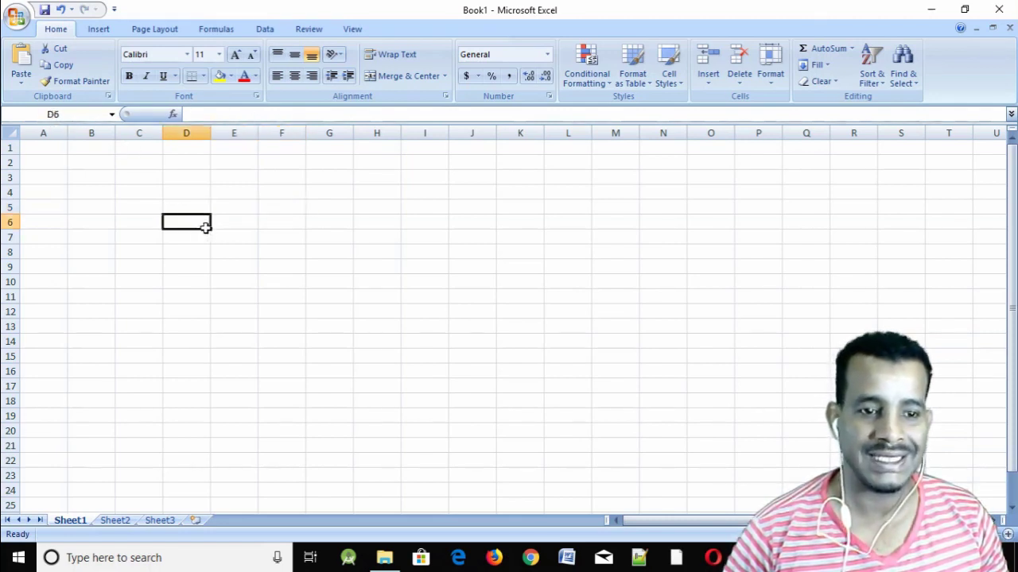
click(86, 210)
click(83, 247)
click(57, 193)
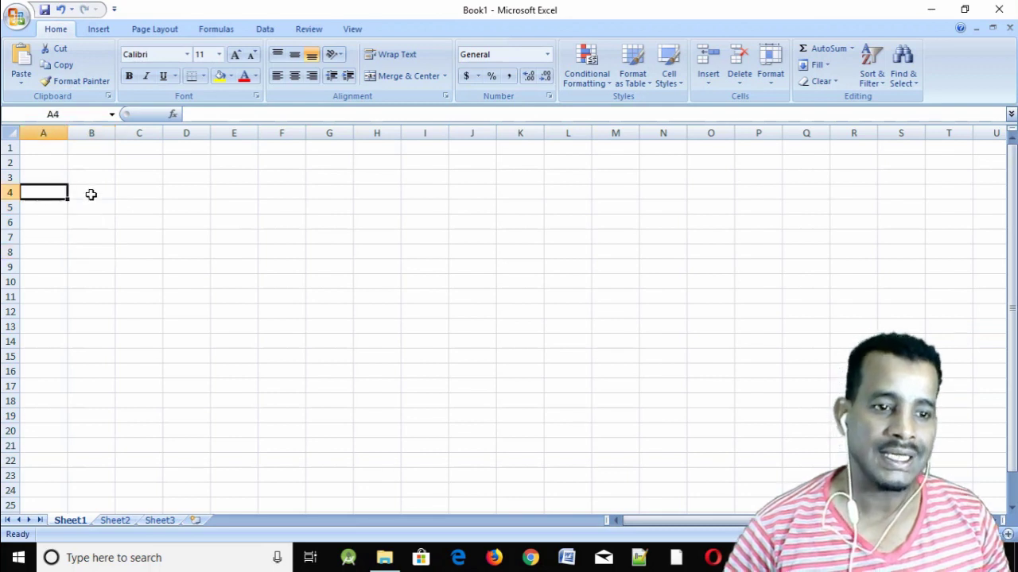
click(91, 194)
click(89, 178)
click(46, 176)
click(48, 161)
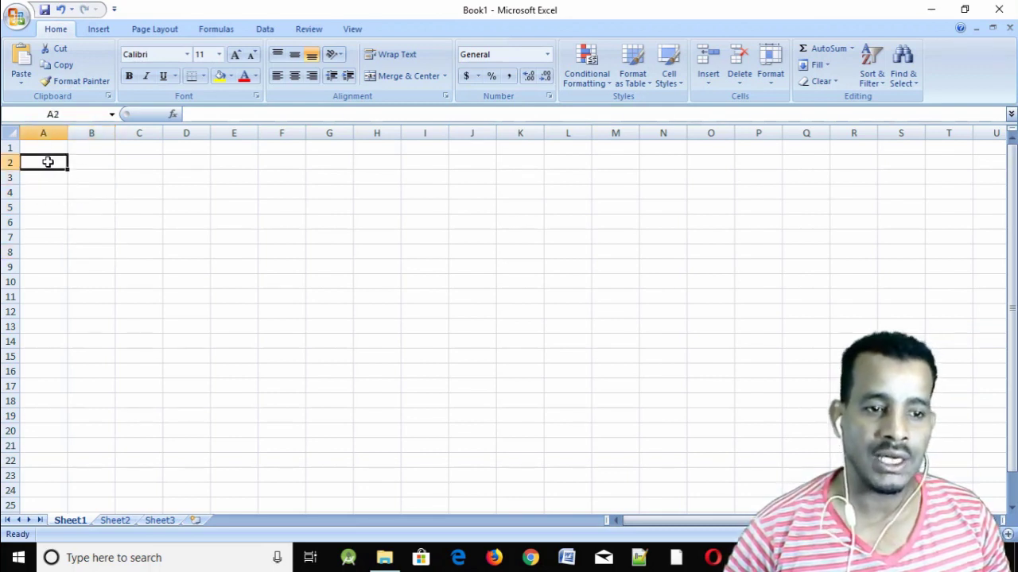
click(103, 163)
click(139, 164)
click(52, 151)
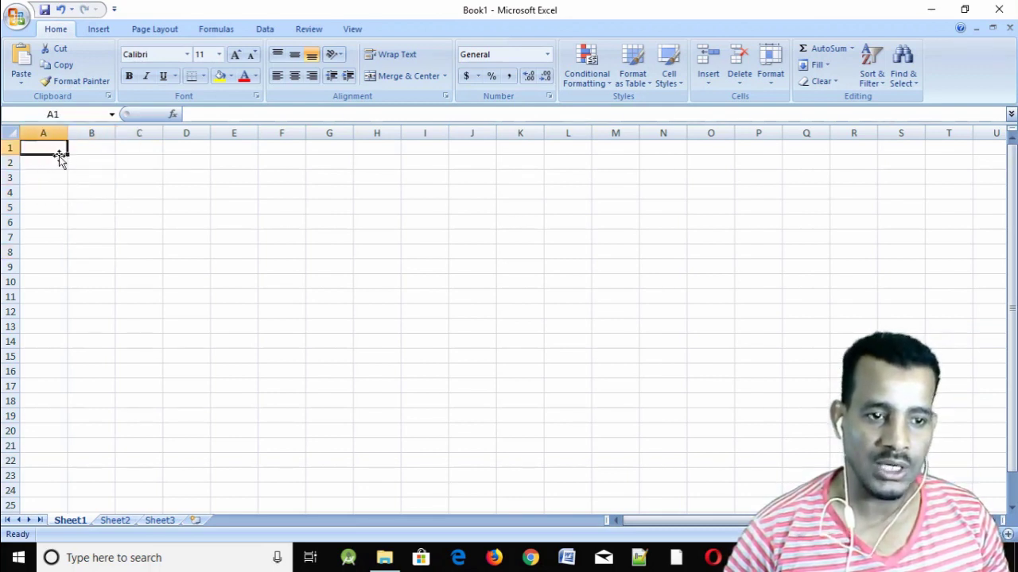
click(60, 162)
click(99, 164)
click(142, 165)
click(197, 181)
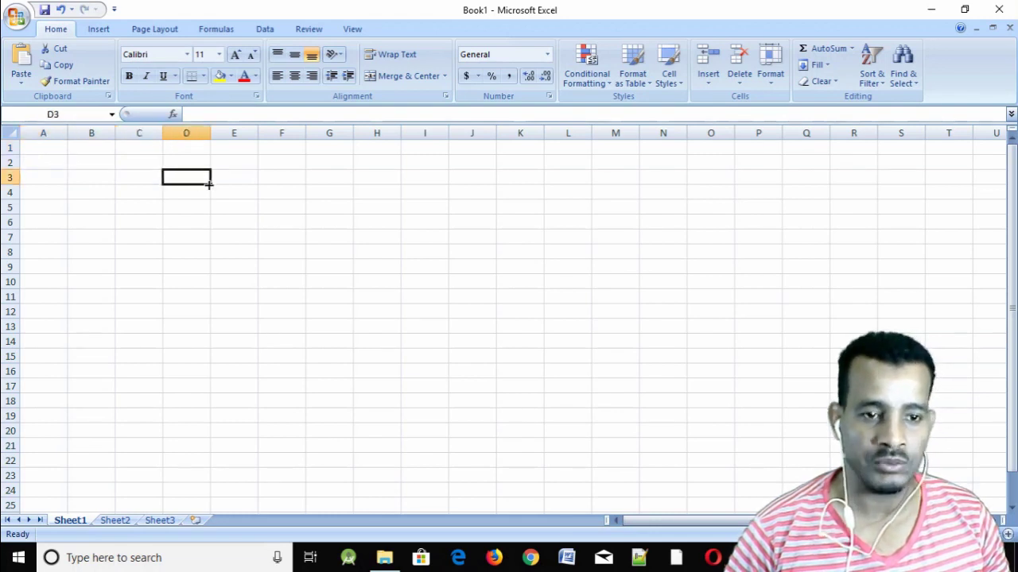
click(253, 181)
click(339, 193)
click(390, 182)
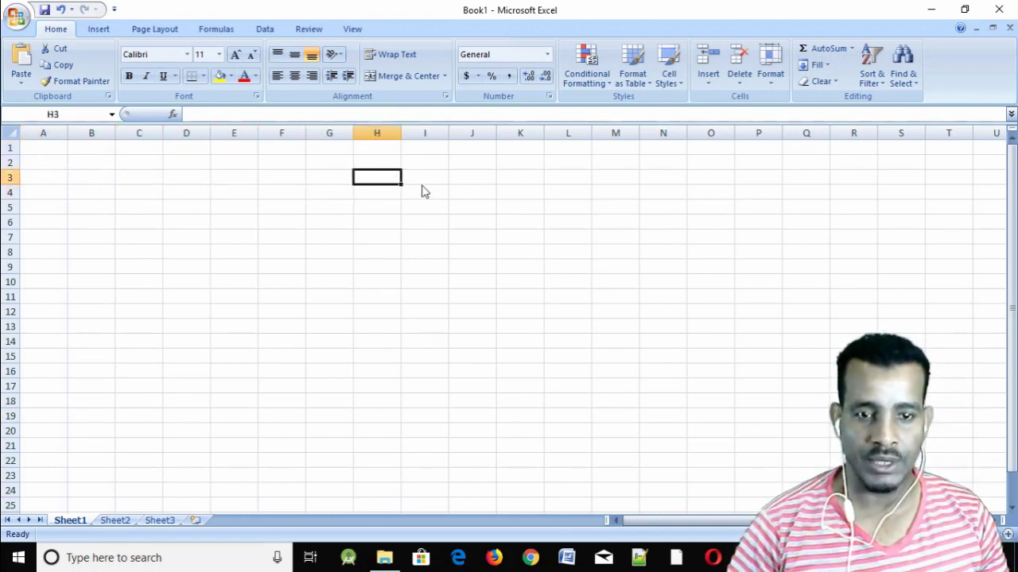
click(465, 206)
click(274, 194)
click(227, 181)
click(237, 205)
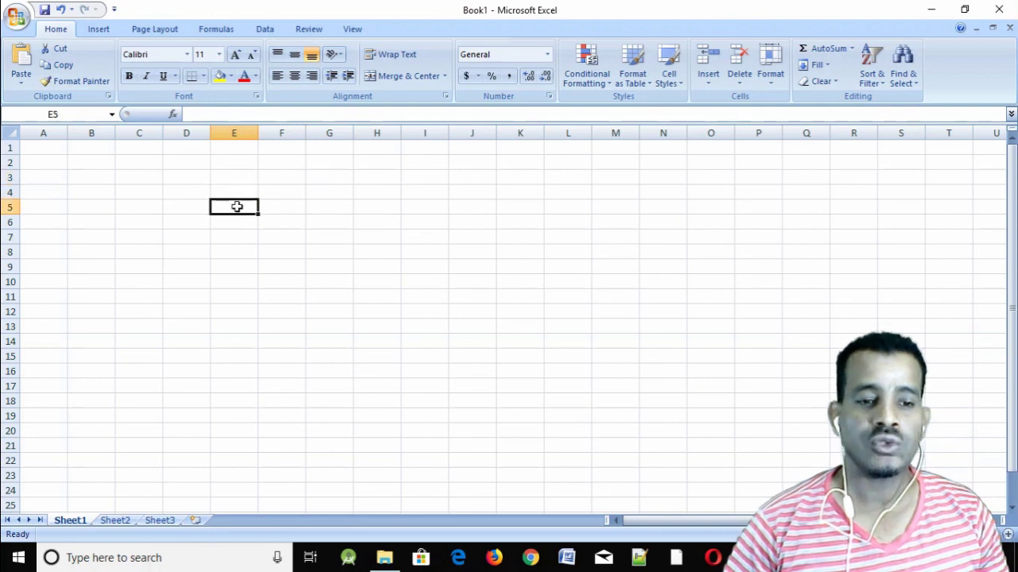
drag(275, 221, 318, 229)
click(385, 251)
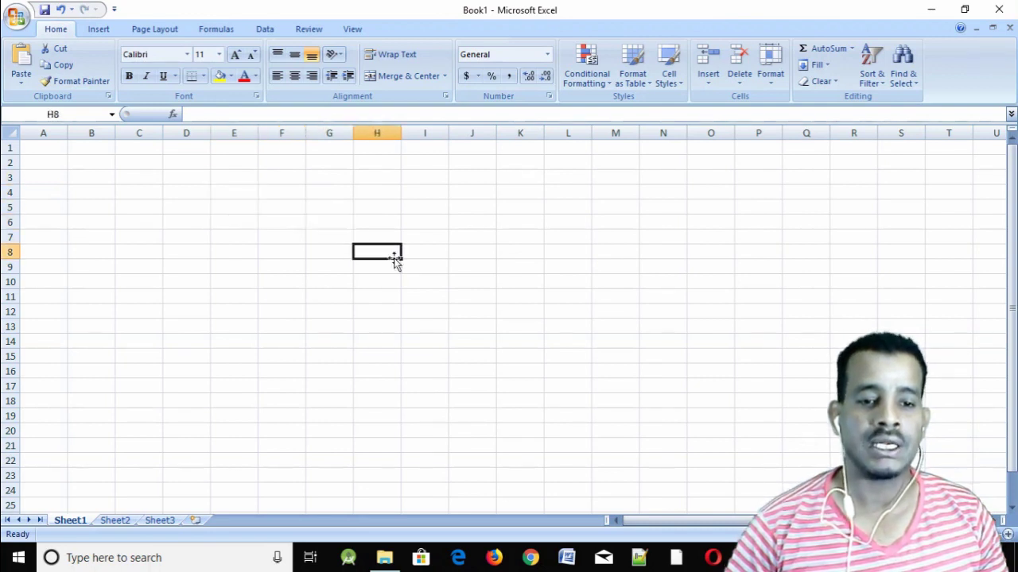
click(469, 287)
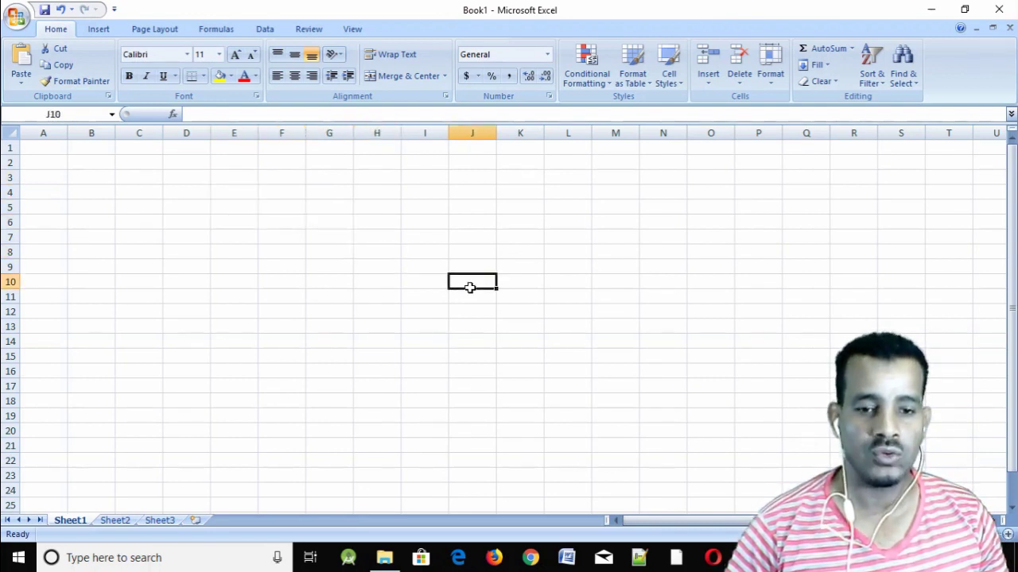
click(805, 314)
click(423, 385)
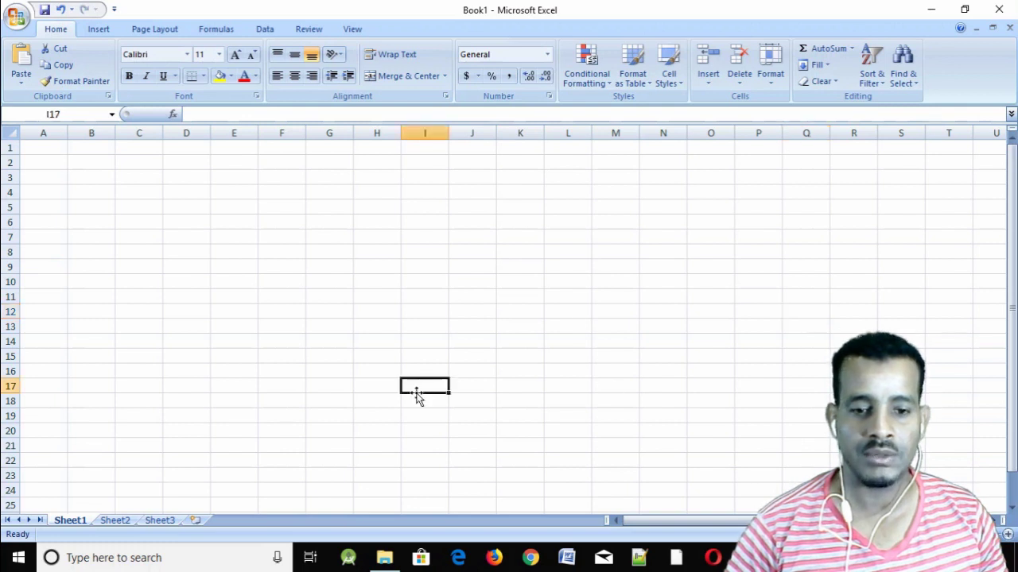
click(178, 370)
click(101, 271)
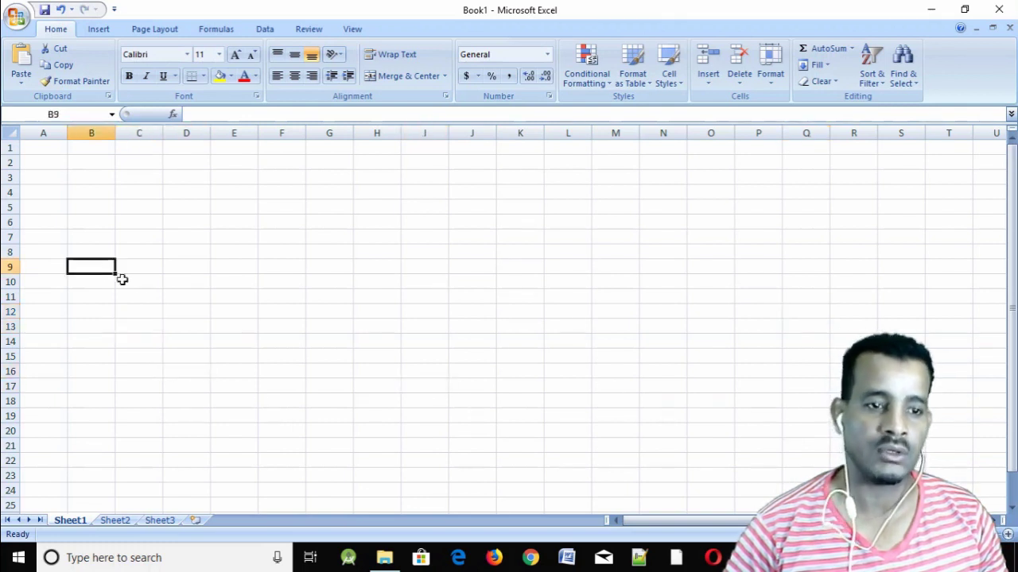
Examine how the Name Box identifies the active cell by selecting C7, K6, R9, P16, D16, C4 and E8, among others
click(147, 236)
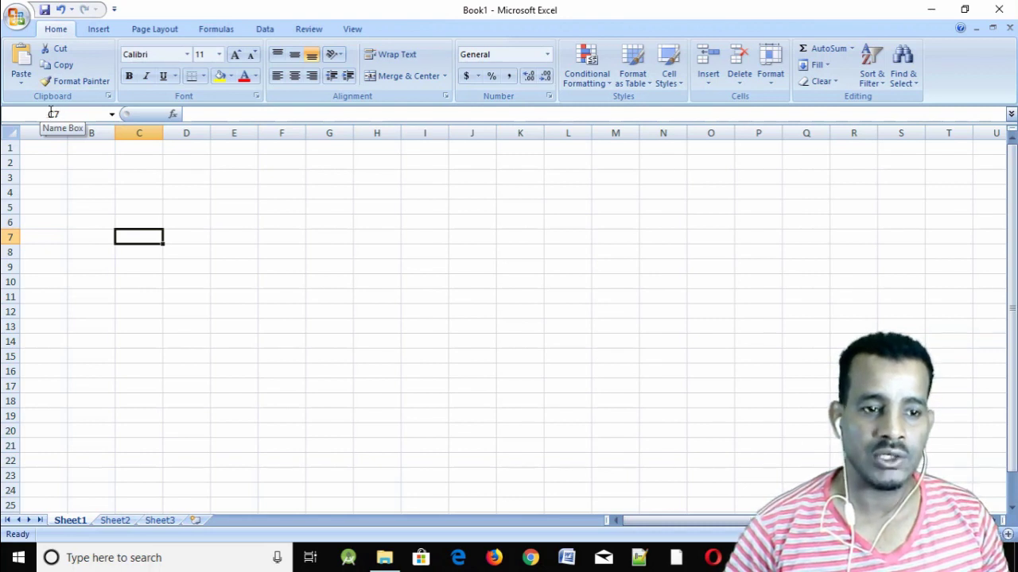
click(499, 228)
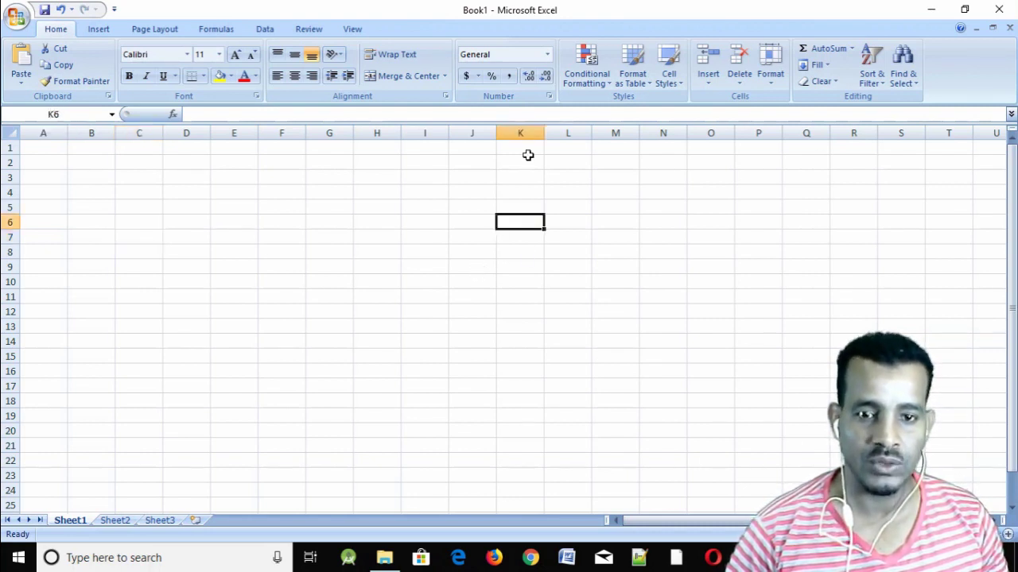
click(867, 271)
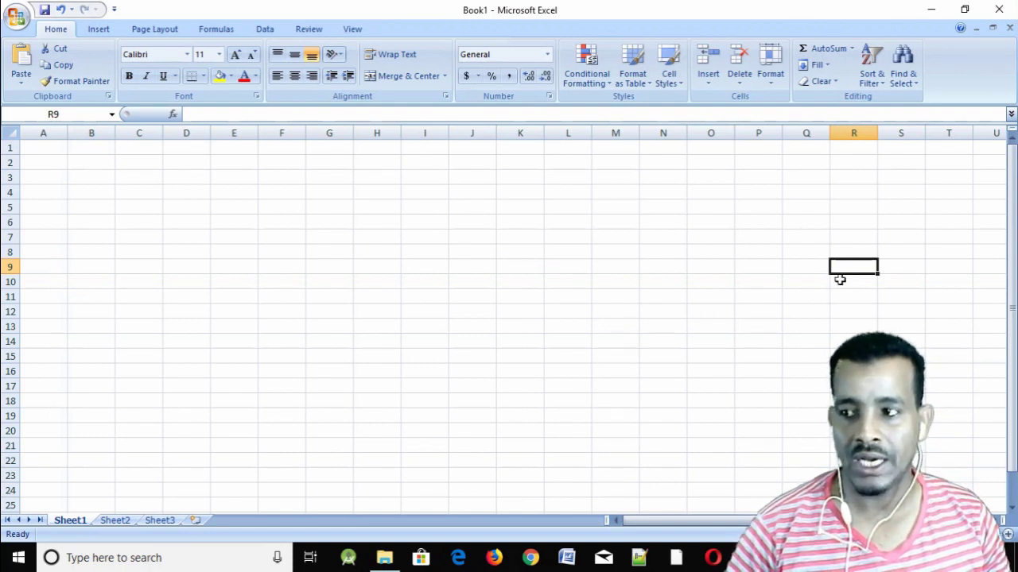
click(747, 371)
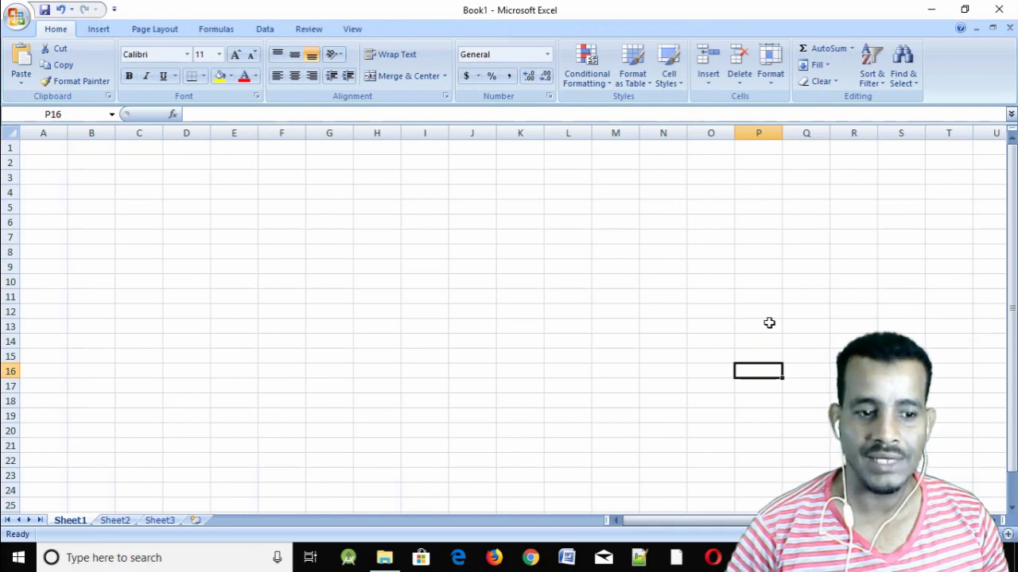
click(189, 371)
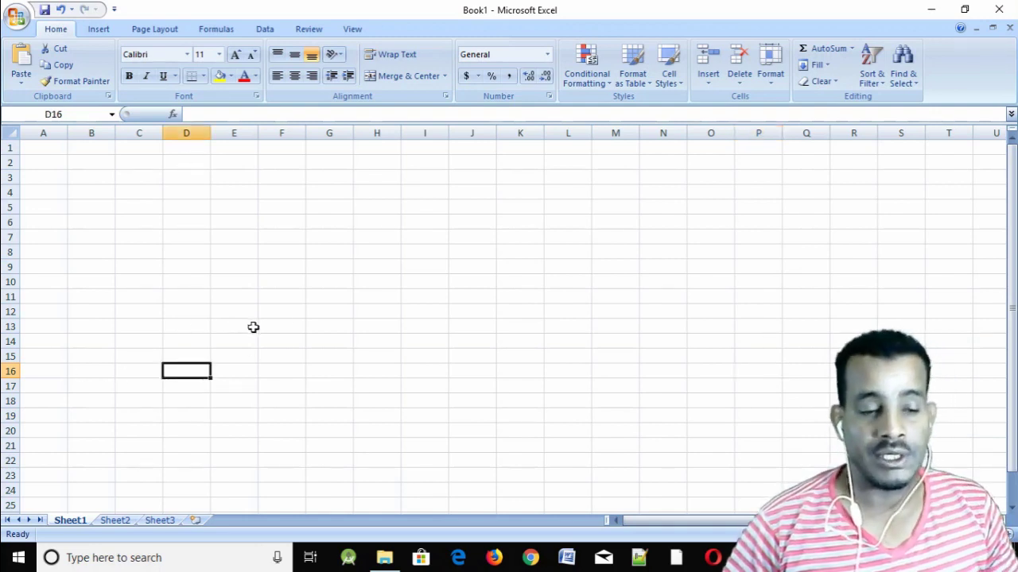
click(199, 311)
click(193, 232)
click(151, 194)
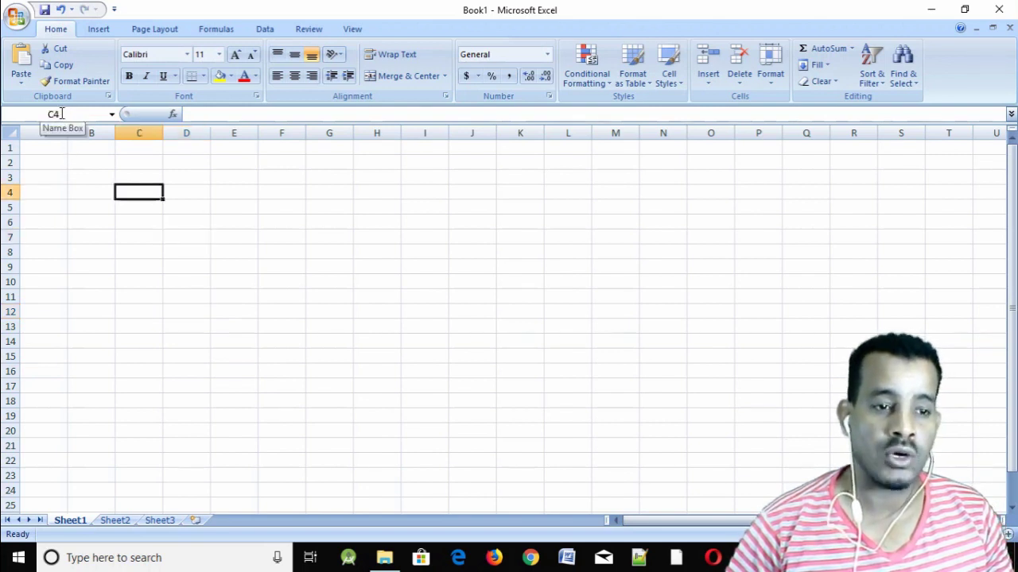
click(231, 253)
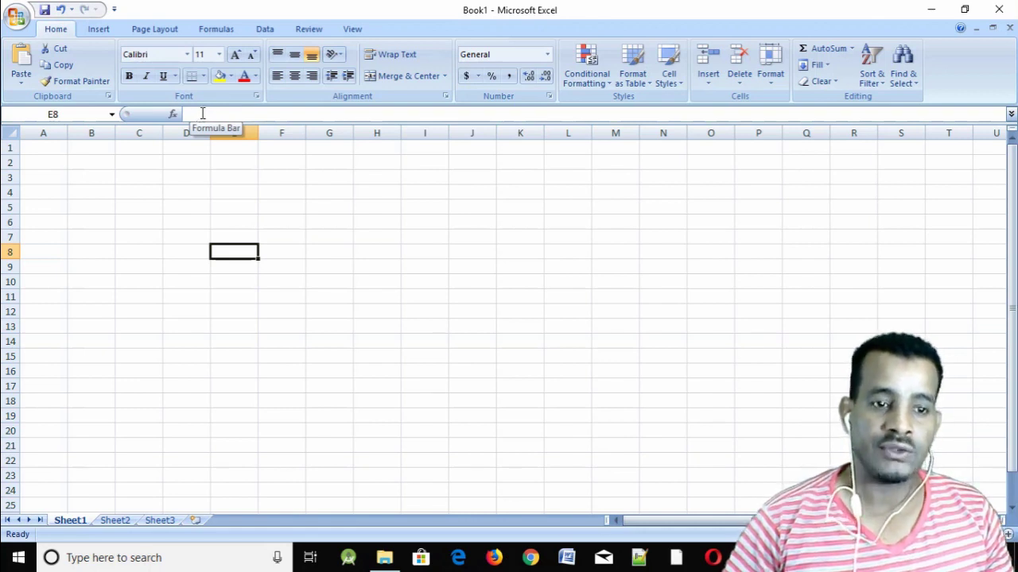
Enter the number 8 in cell E6 and the number 9 in cell F6
click(237, 222)
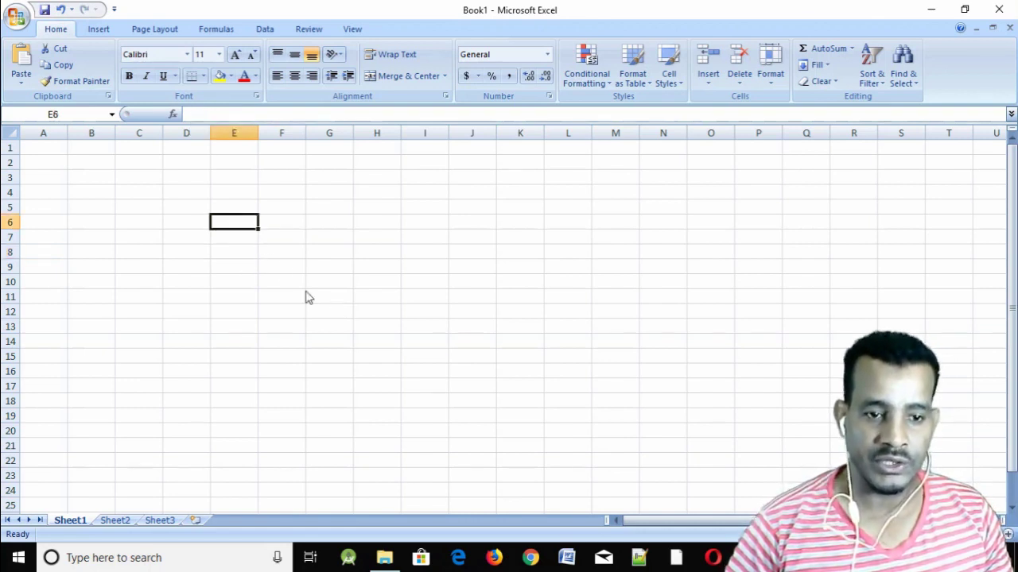
text(8)
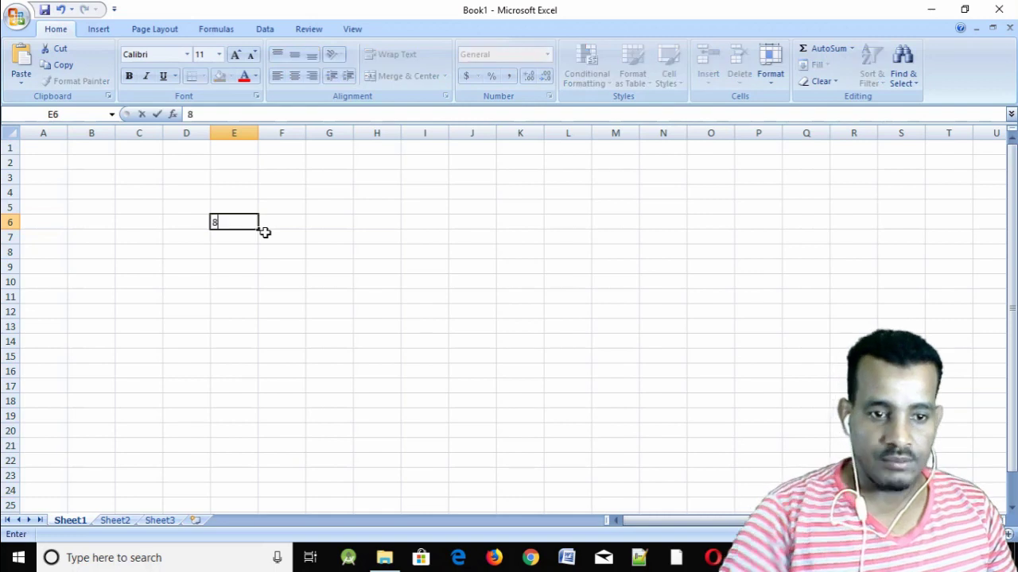
click(279, 230)
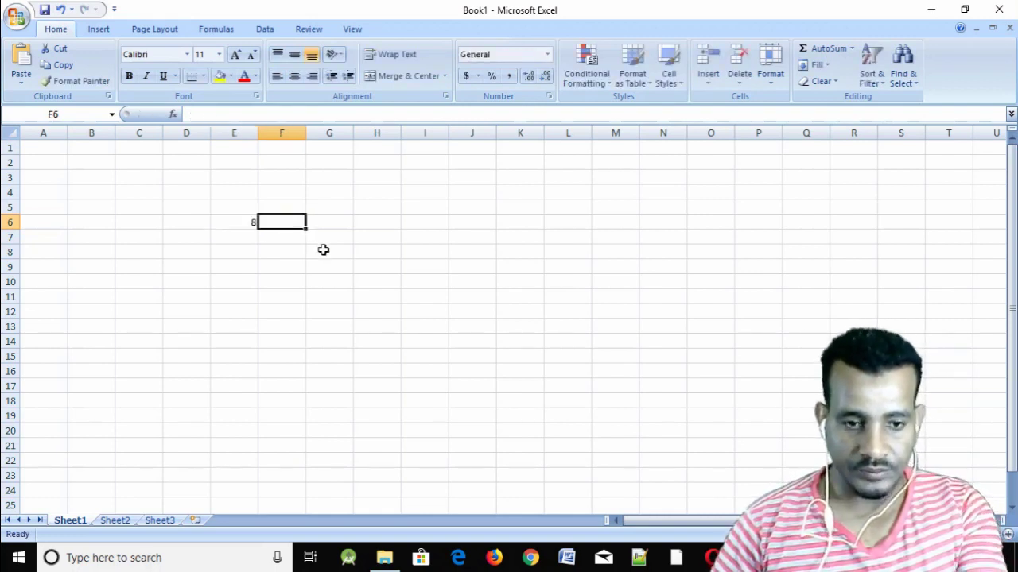
text(9)
Add the two numbers in cell G6 with the formula =E6+F6
click(337, 221)
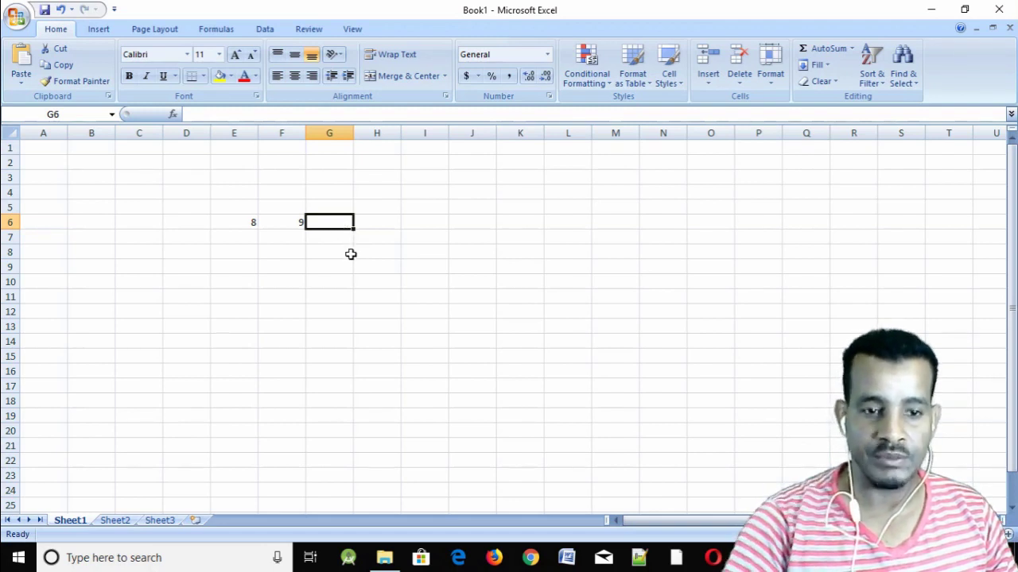
text(=)
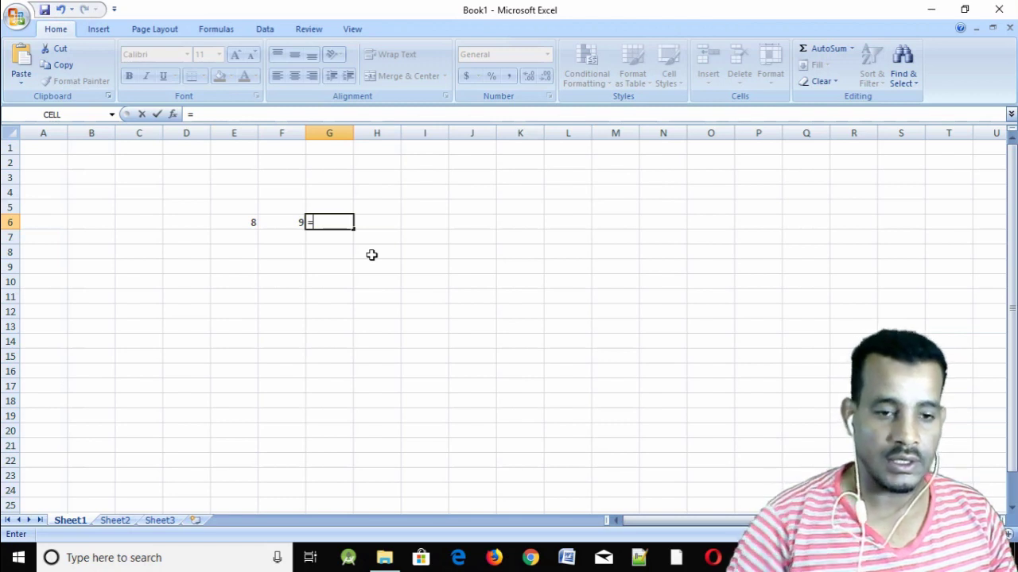
click(243, 222)
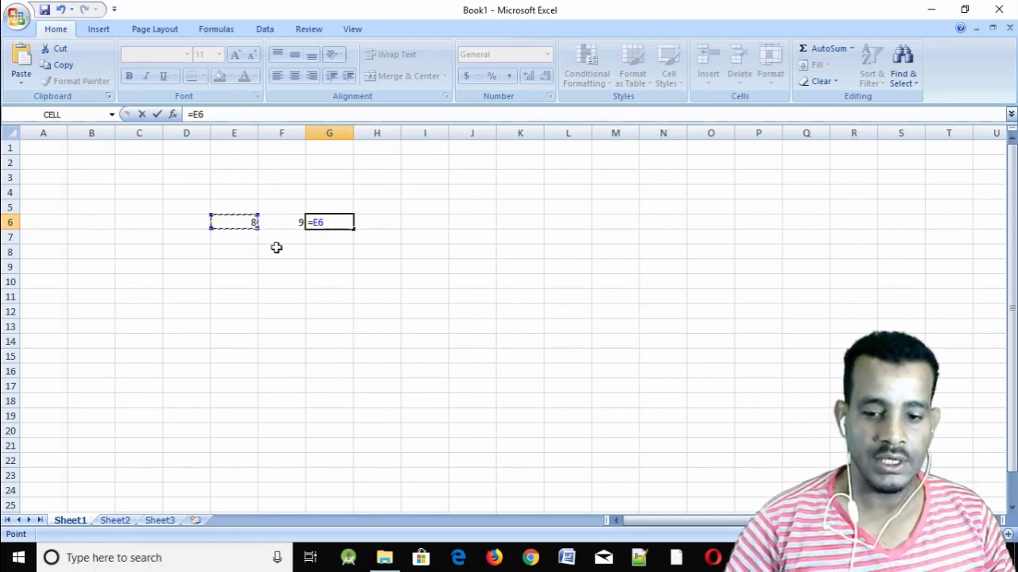
text(+)
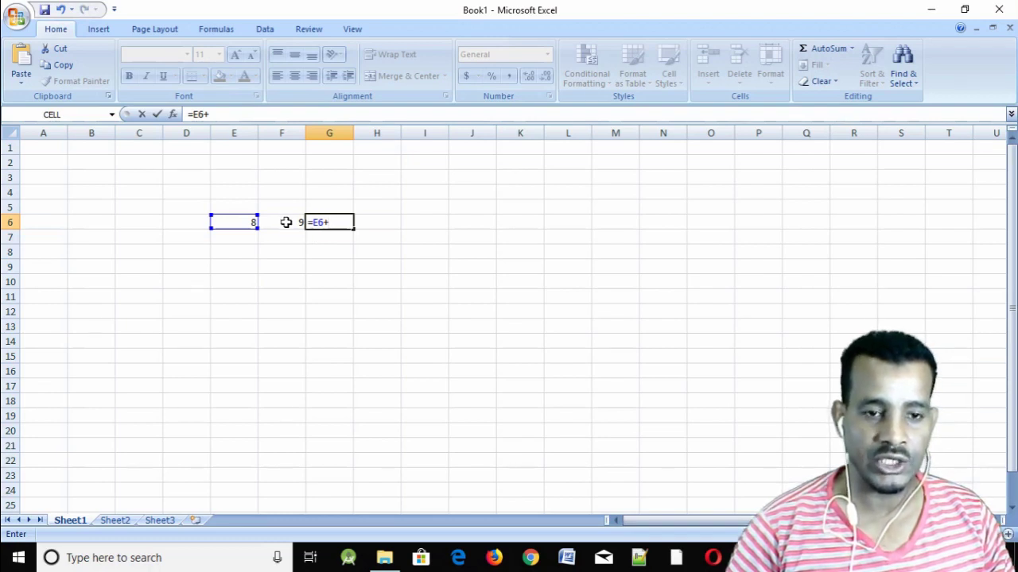
click(286, 221)
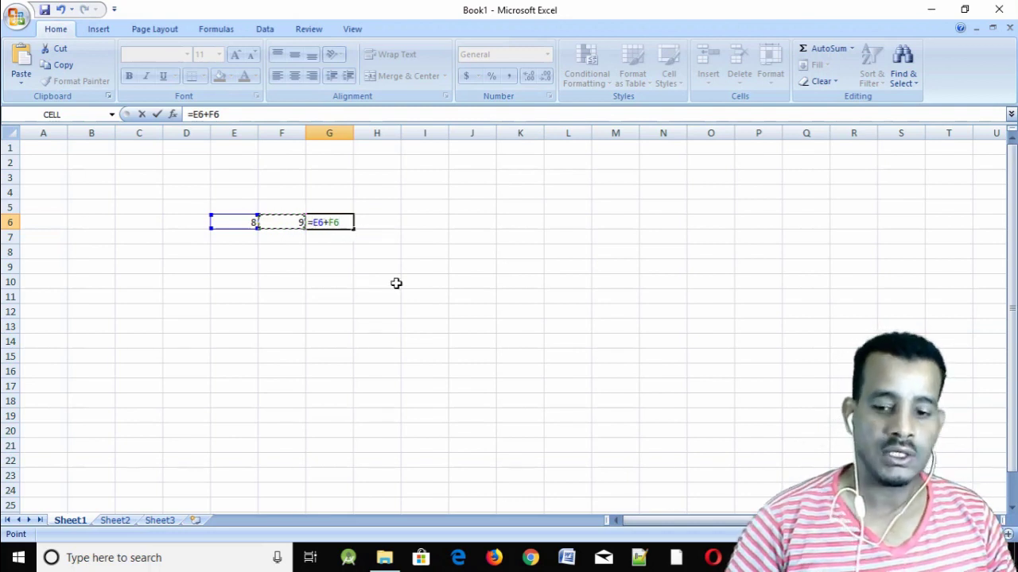
key(Return)
Compare the contents of cells E6, F6 and G6 in the Formula Bar
click(251, 222)
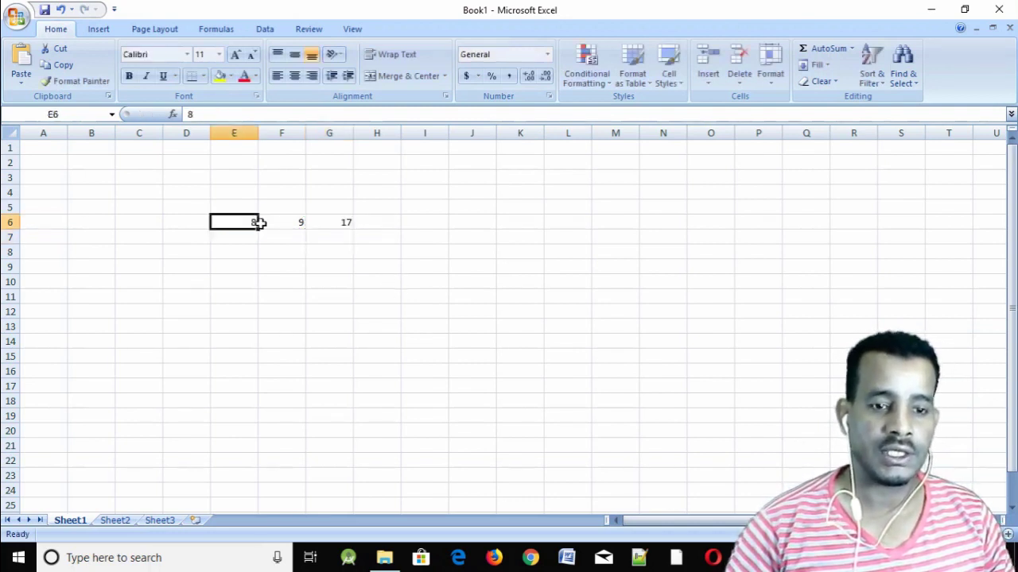
click(288, 222)
click(340, 225)
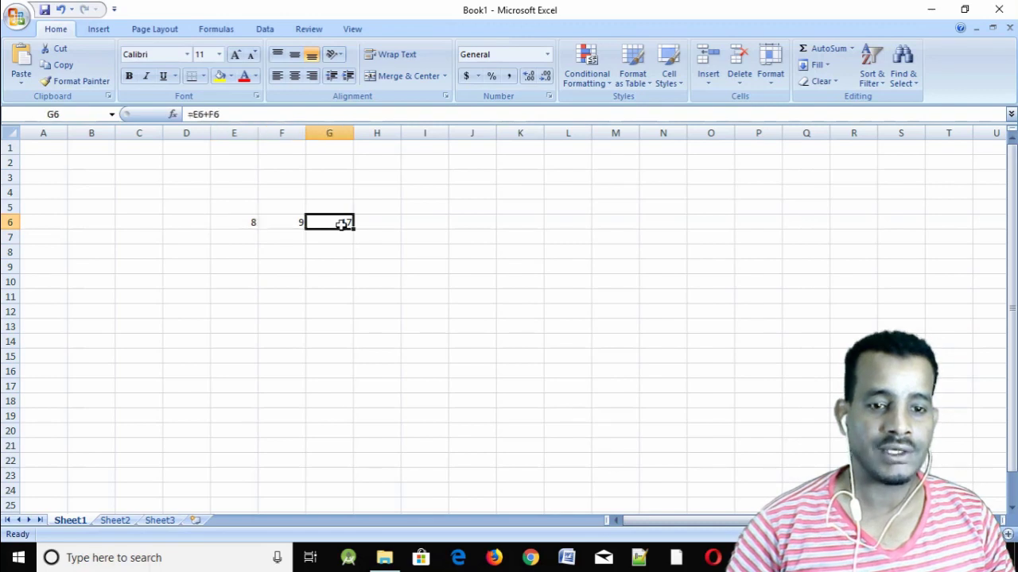
click(249, 222)
click(293, 222)
click(332, 223)
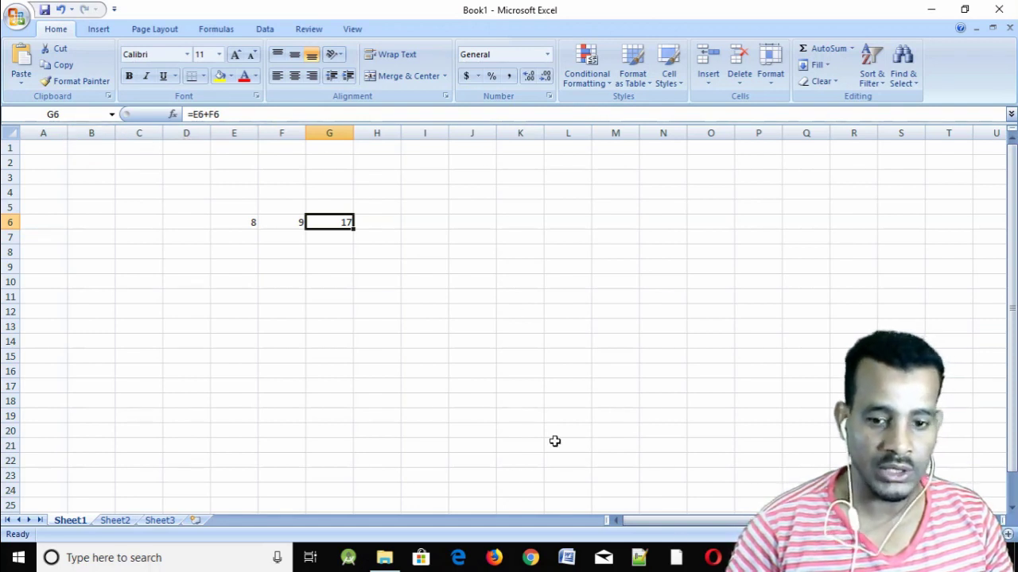
Browse the column headings beyond Z by moving the active cell along row 3 from column T to column BC
drag(629, 521, 663, 520)
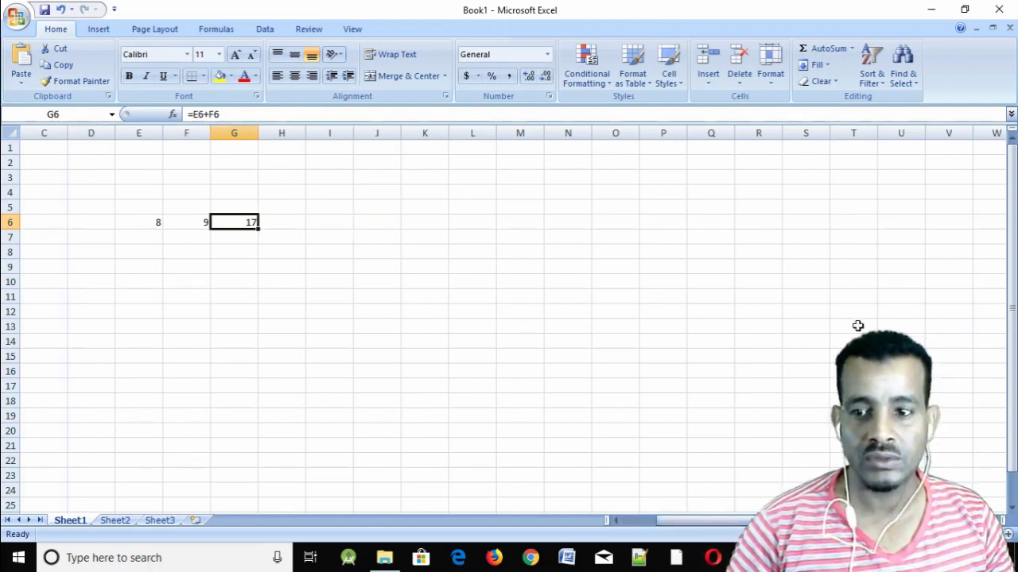
click(855, 177)
key(Right)
key(Right)
key(Right)
key(Right)
key(Right)
key(Right)
key(Right)
key(Right)
key(Right)
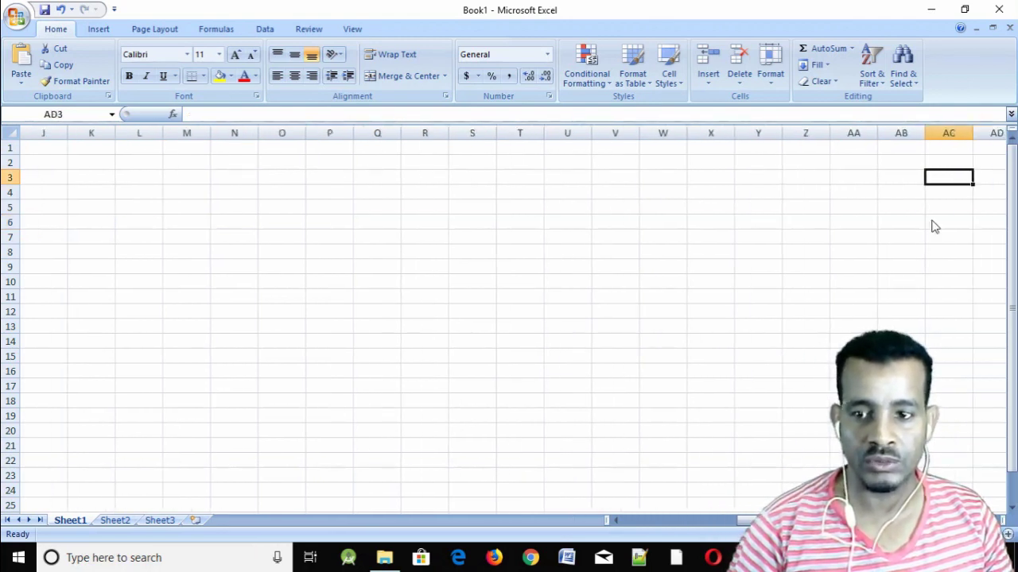
key(Right)
key(Right)
key(Right)
key(Right)
key(Right)
key(Right)
key(Right)
key(Right)
key(Right)
key(Right)
key(Right)
key(Right)
key(Right)
key(Right)
key(Right)
key(Right)
key(Right)
key(Right)
key(Right)
key(Right)
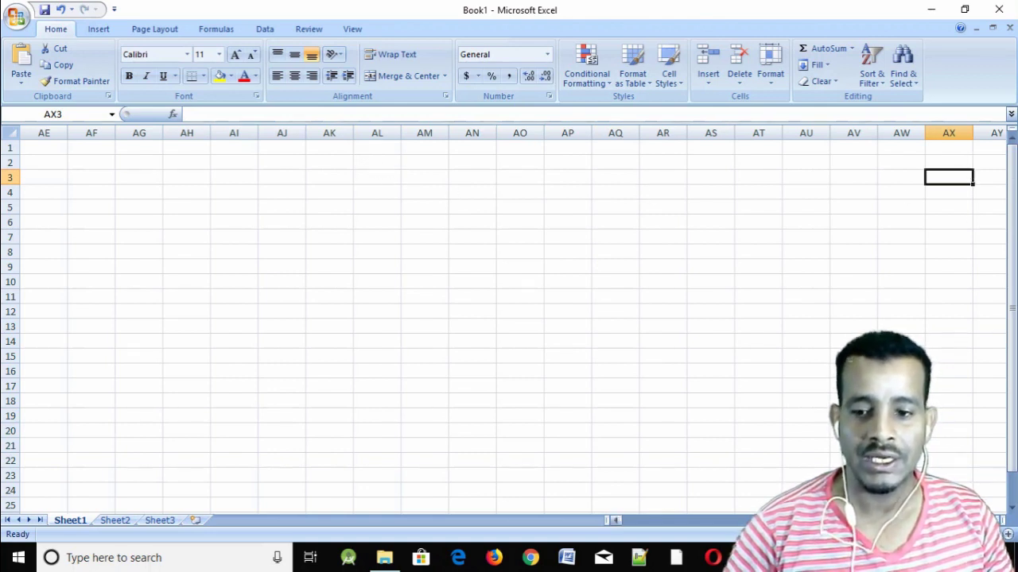
key(Right)
key(Right)
key(Right)
key(Right)
key(Right)
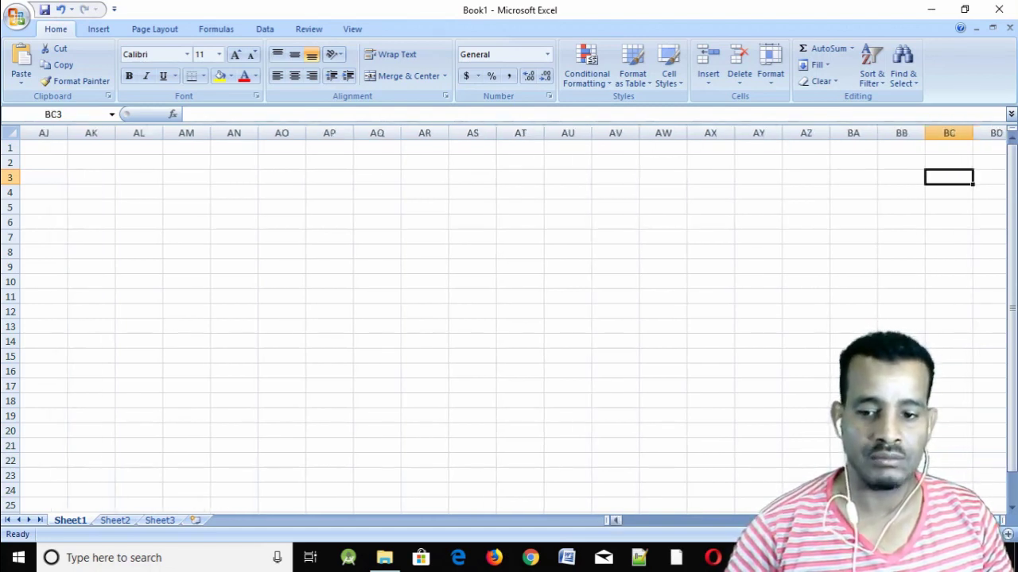
Return to the first columns of the worksheet and select cell E6
drag(882, 521, 457, 482)
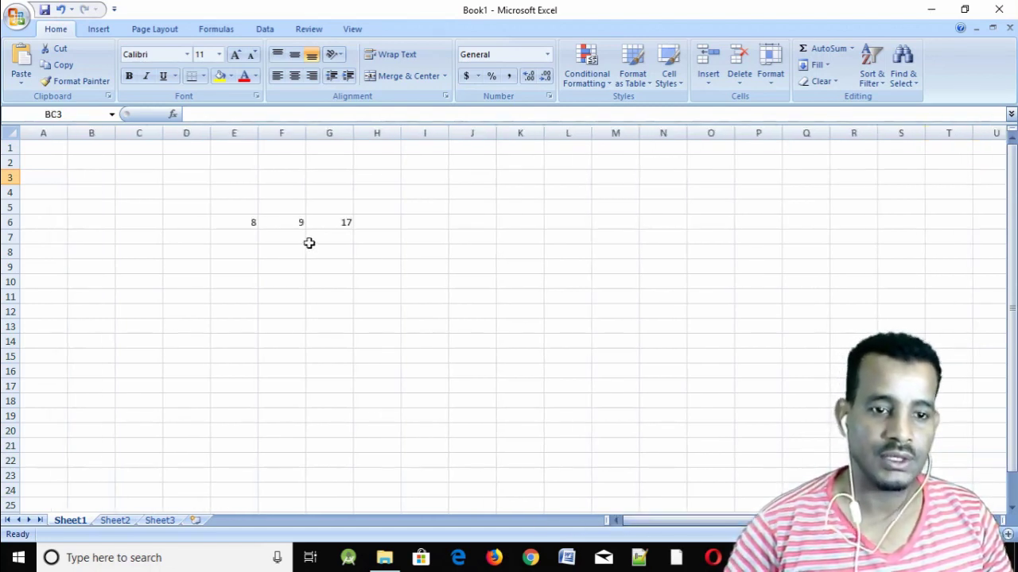
click(261, 213)
click(254, 224)
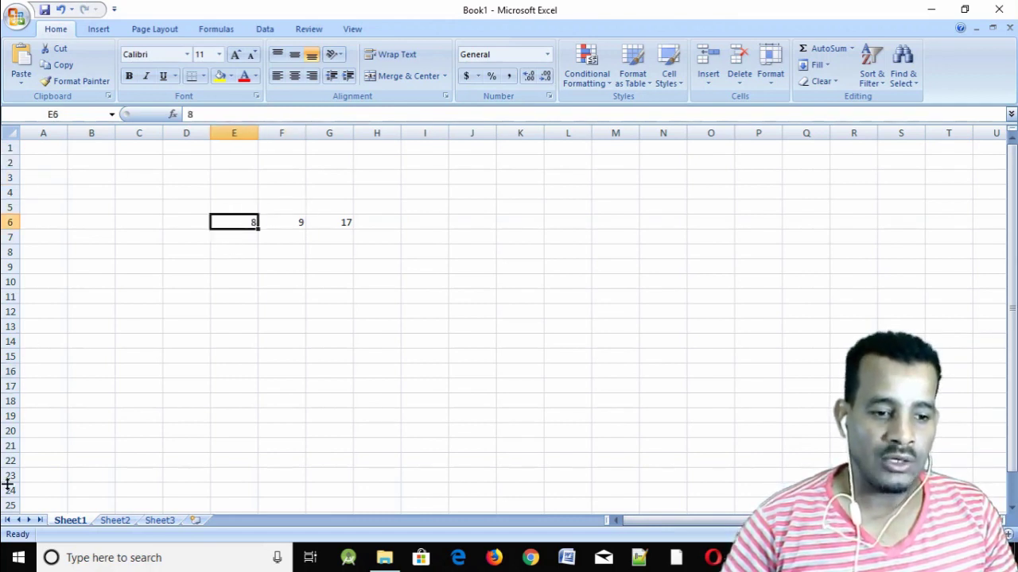
Browse the row numbers down column A past row 180 and return to row 1
click(49, 441)
scroll(80, 438, down, 20)
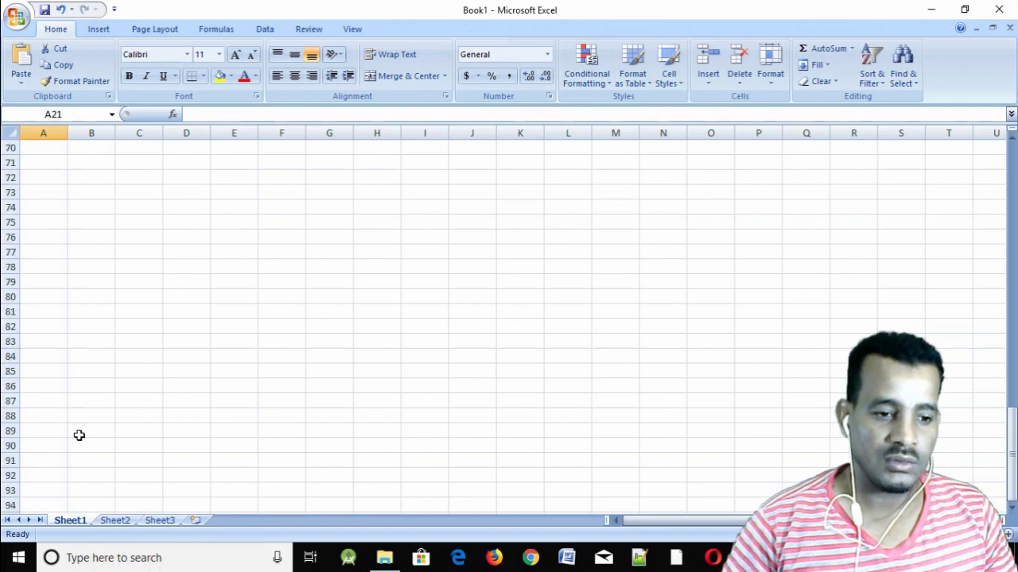
scroll(80, 436, down, 10)
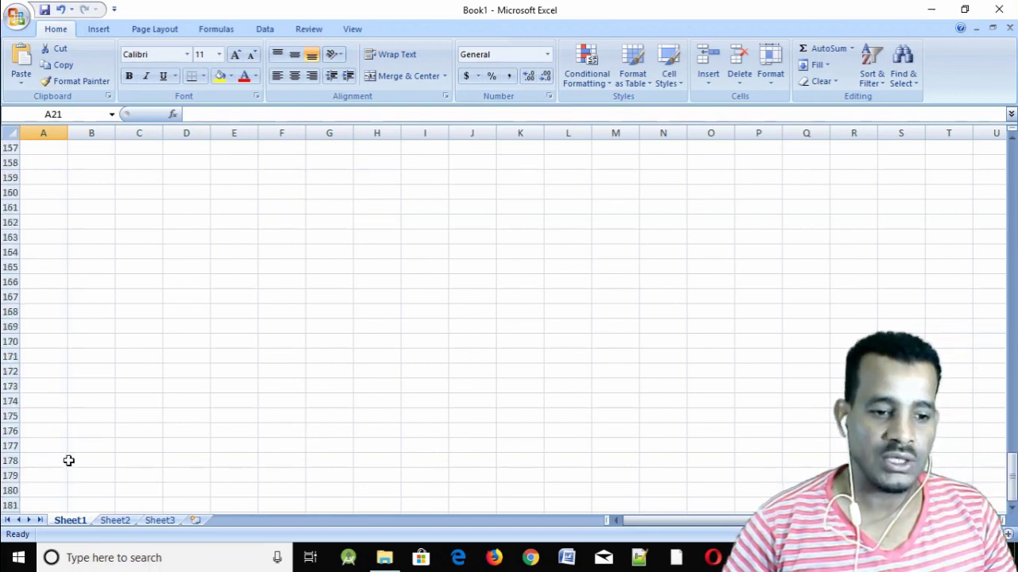
scroll(71, 461, up, 20)
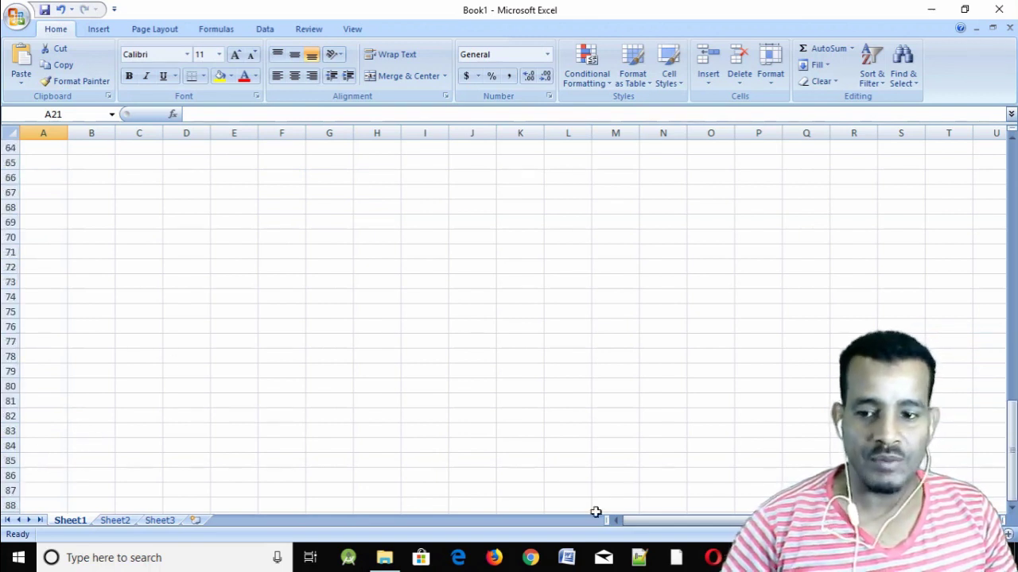
drag(1011, 430, 1011, 163)
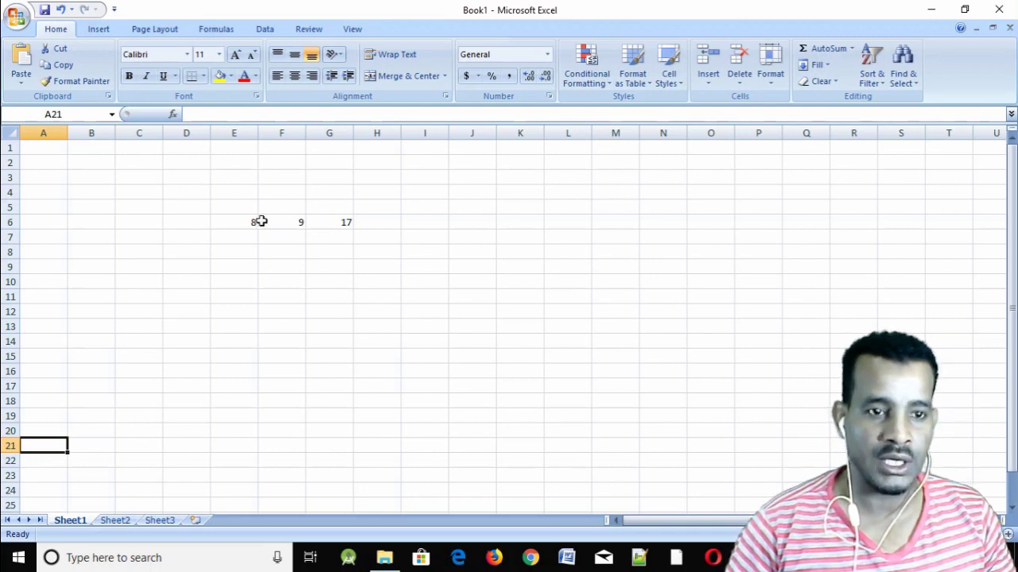
Look over the Review and View command groups, return to the Home commands and select cell C9
click(308, 30)
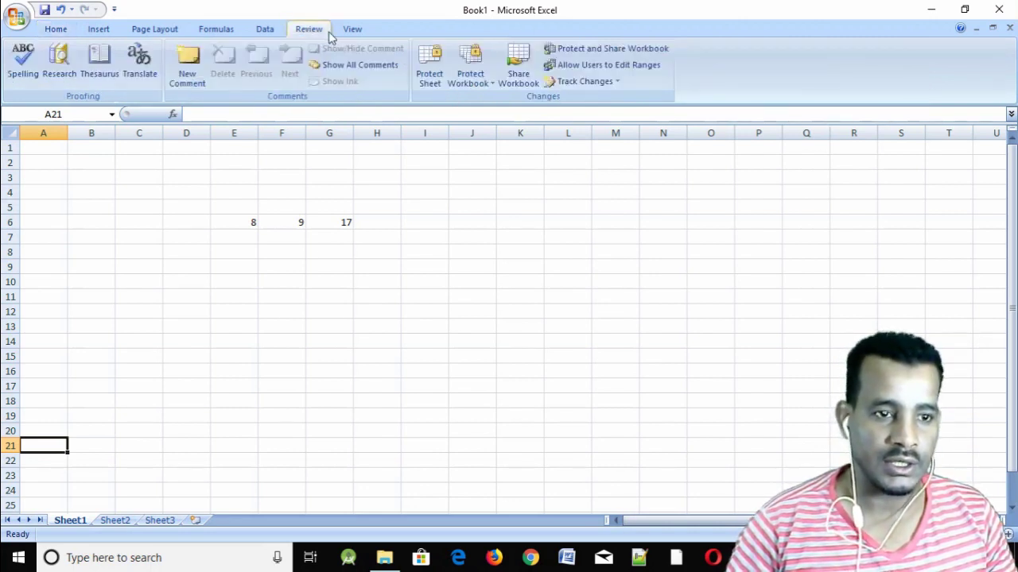
click(352, 30)
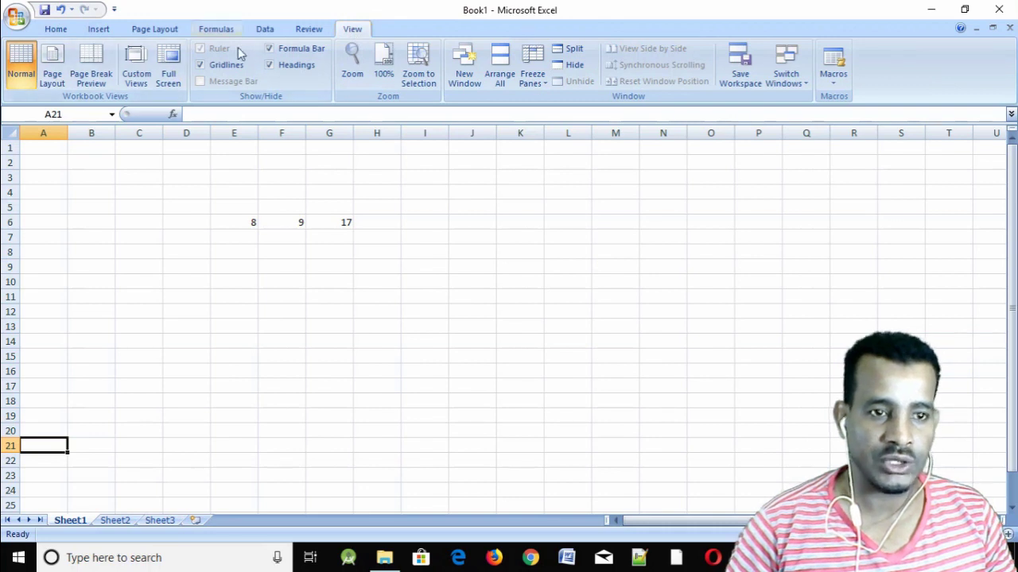
click(56, 32)
click(151, 268)
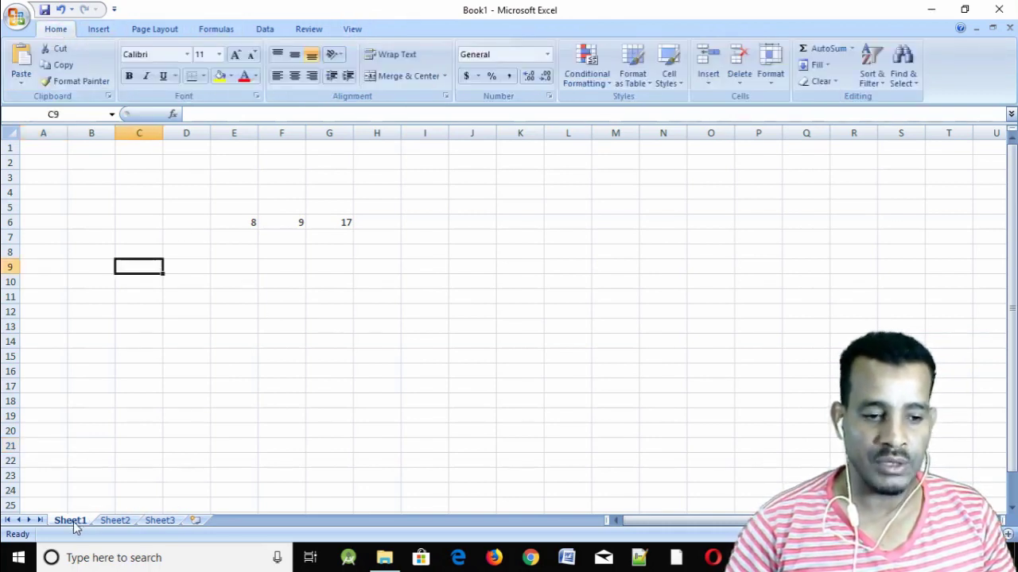
View Sheet2 and Sheet3 in turn and return to Sheet1, going through the worksheets twice
click(115, 521)
click(160, 521)
click(70, 521)
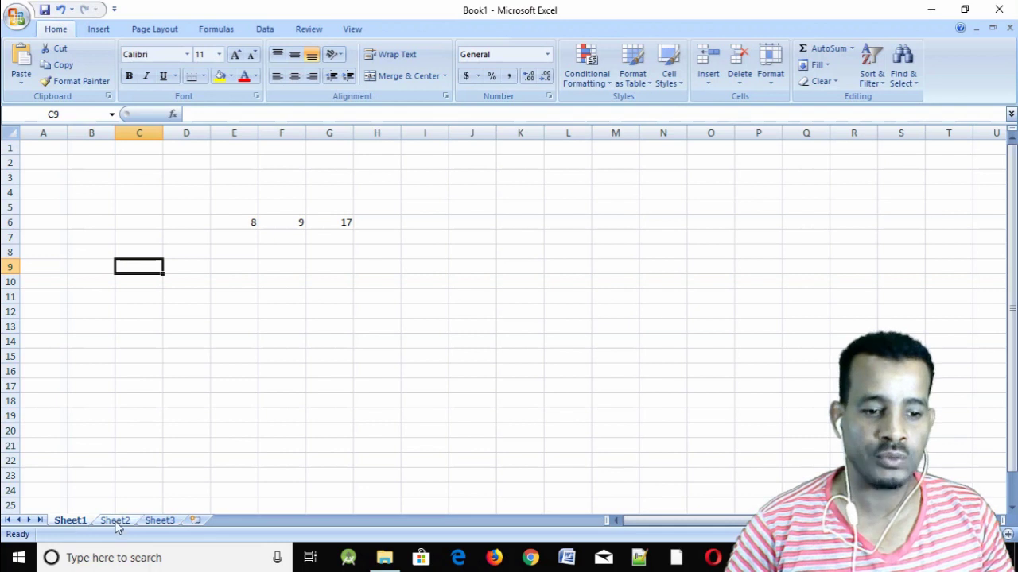
click(114, 520)
click(160, 521)
click(70, 521)
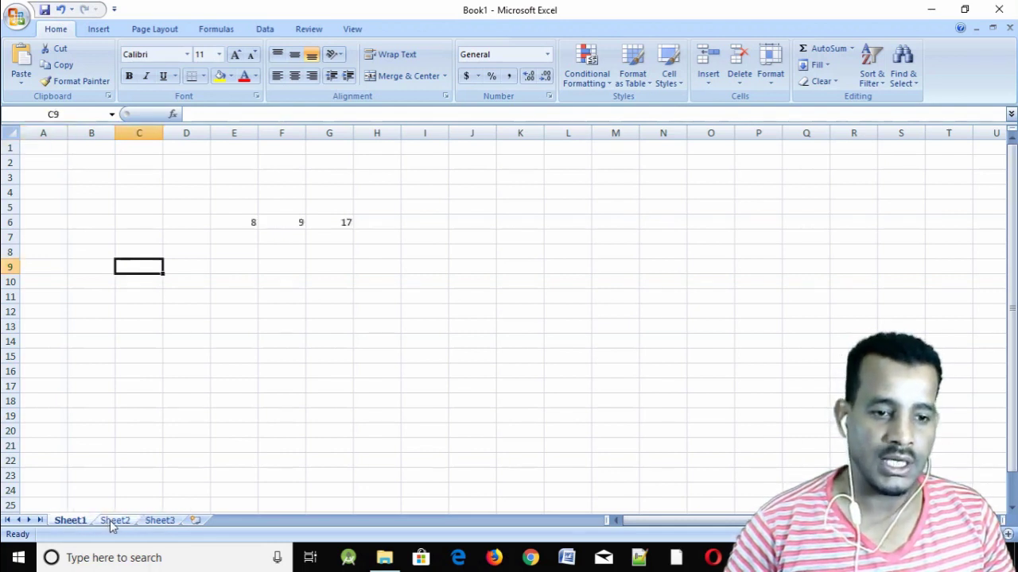
Alternate between Sheet1 and Sheet2 and compare cell E6 on both worksheets
click(109, 521)
click(75, 522)
click(115, 521)
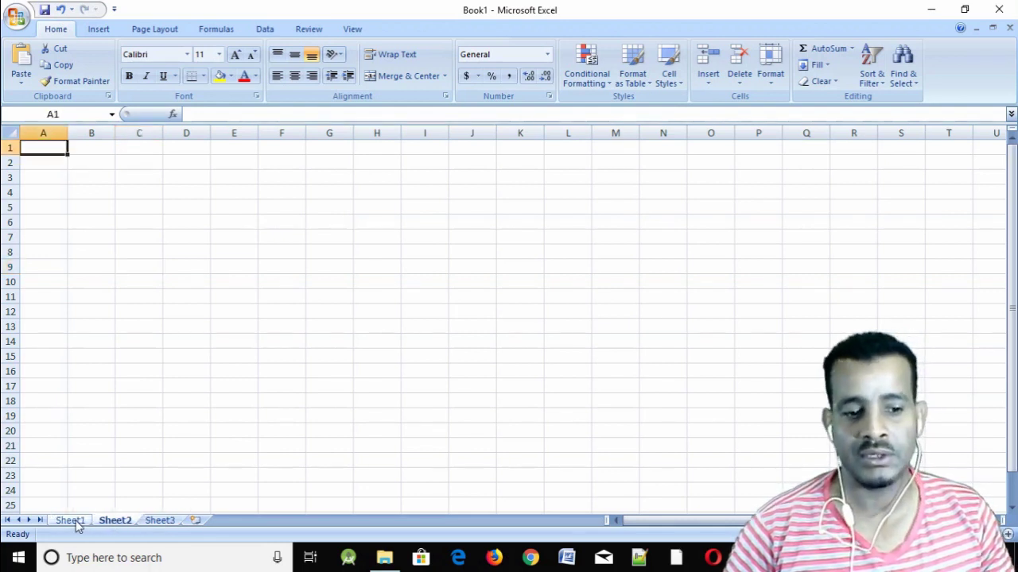
click(75, 522)
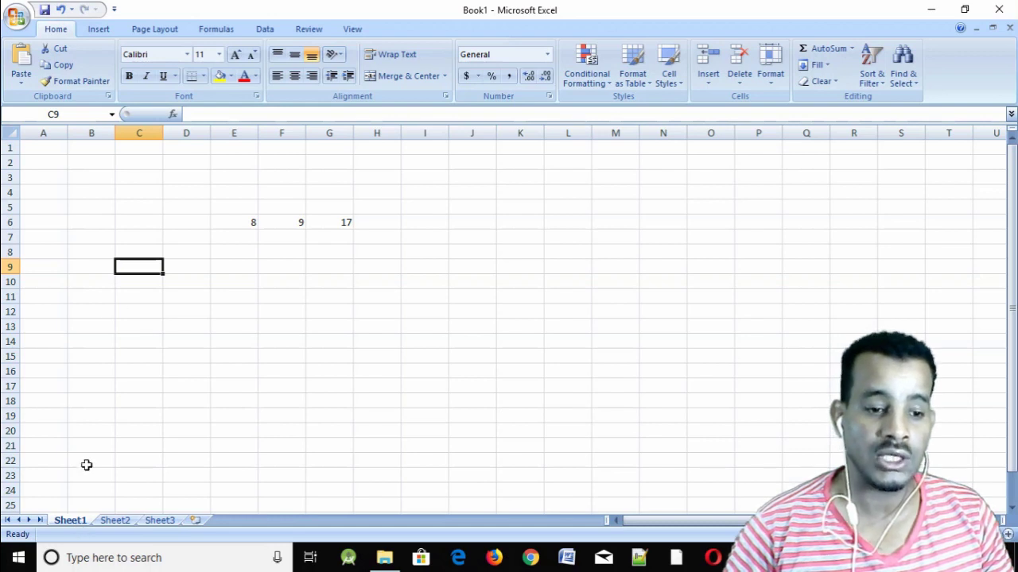
click(113, 521)
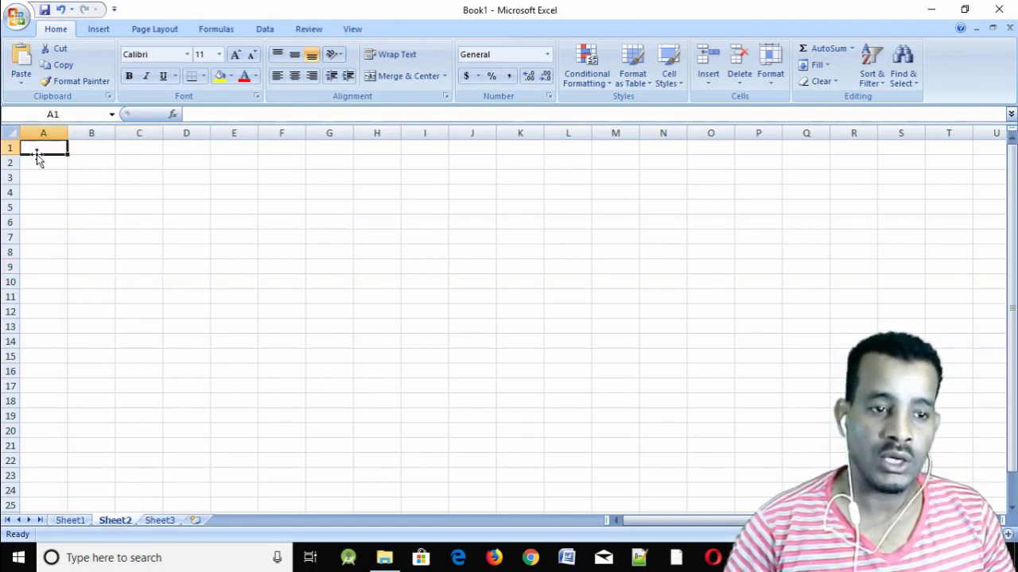
click(70, 521)
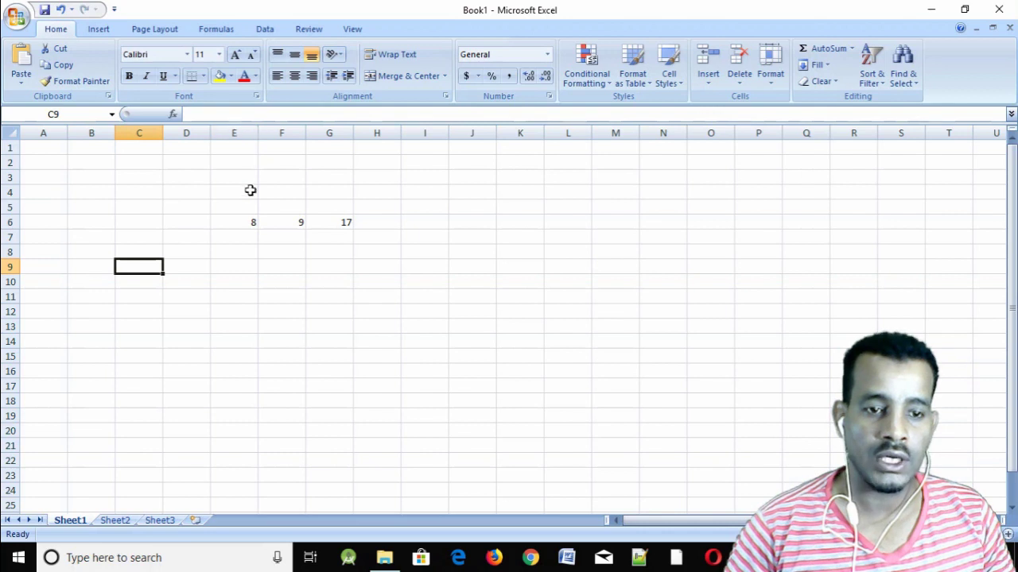
click(253, 224)
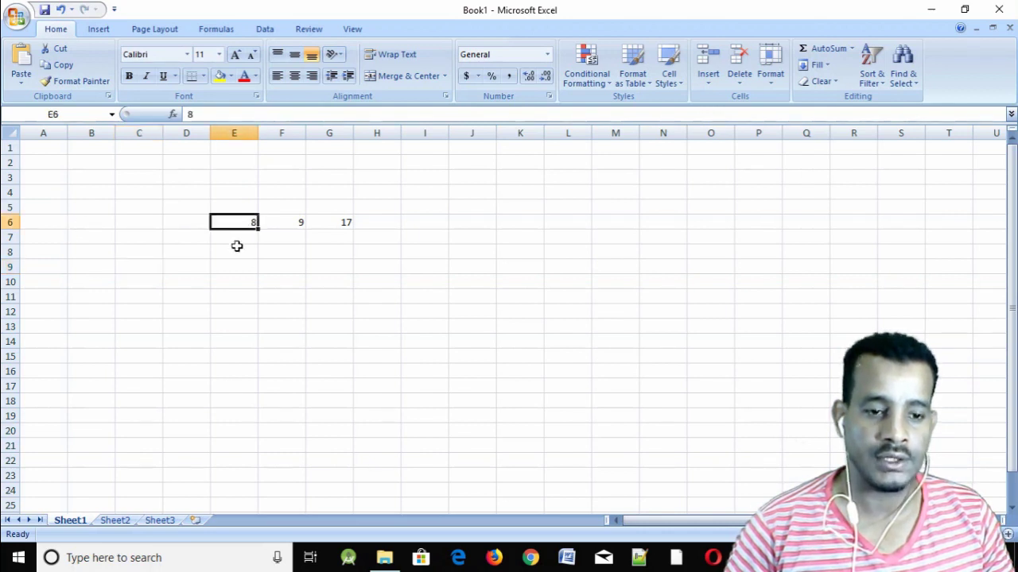
click(120, 520)
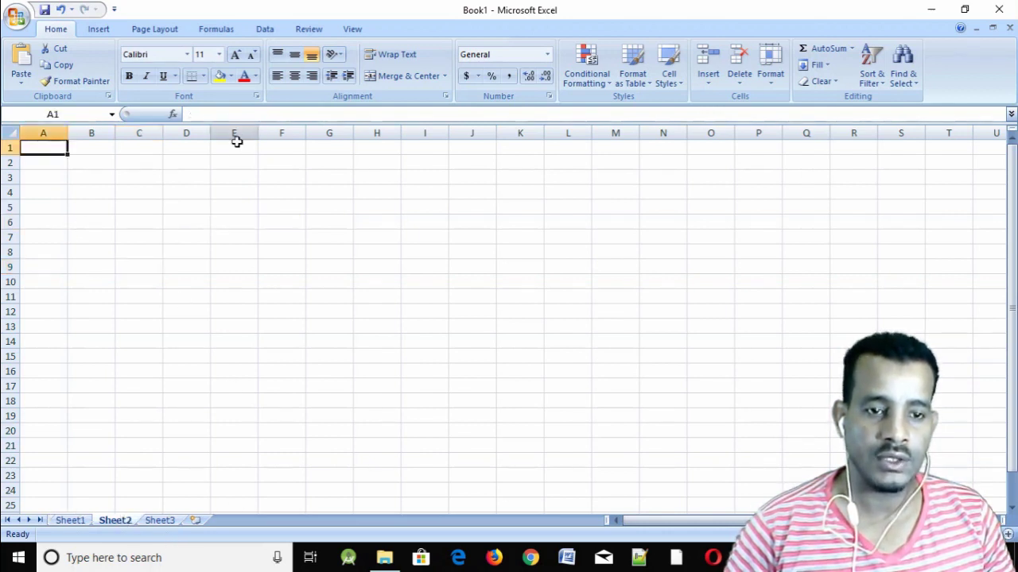
click(230, 222)
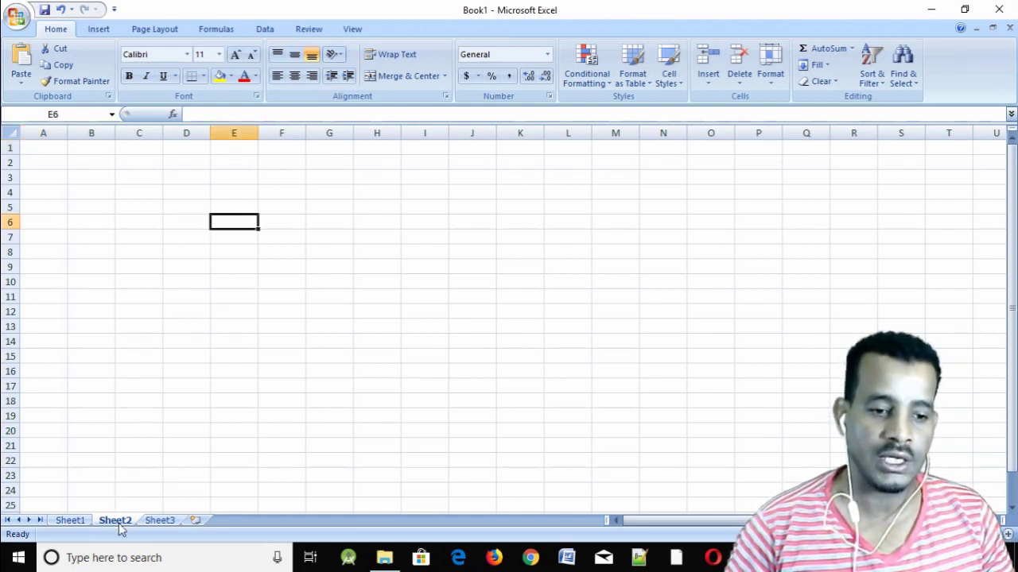
Switch repeatedly among Sheet1, Sheet2 and Sheet3 to compare their contents, finishing on Sheet1
click(71, 521)
click(159, 521)
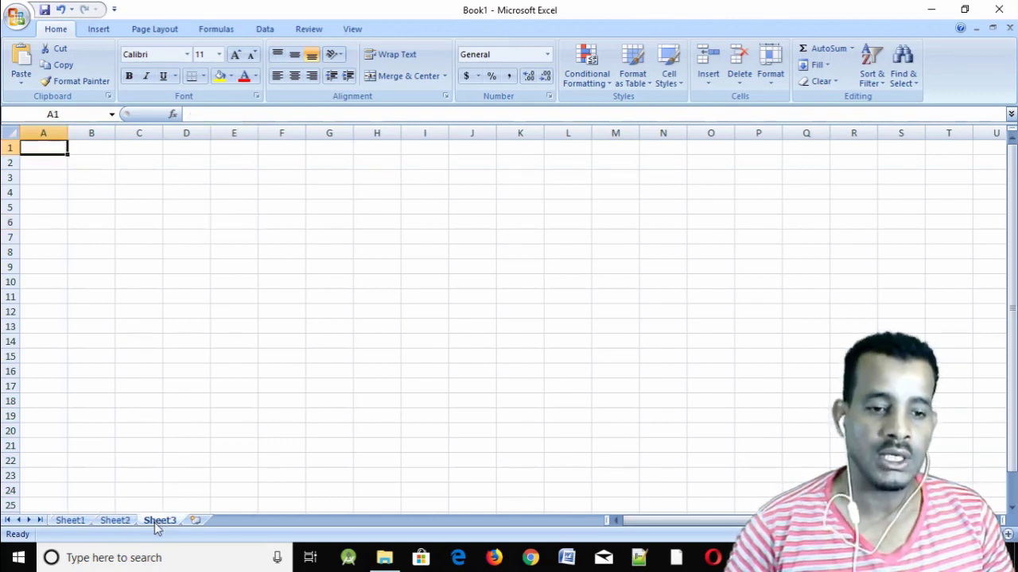
click(73, 521)
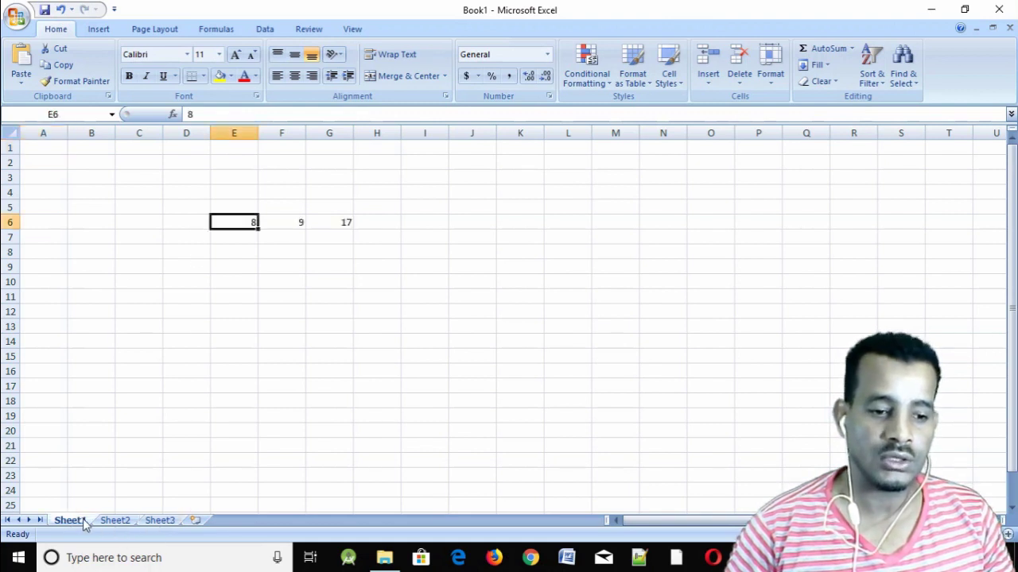
click(116, 522)
click(157, 522)
click(113, 522)
click(69, 521)
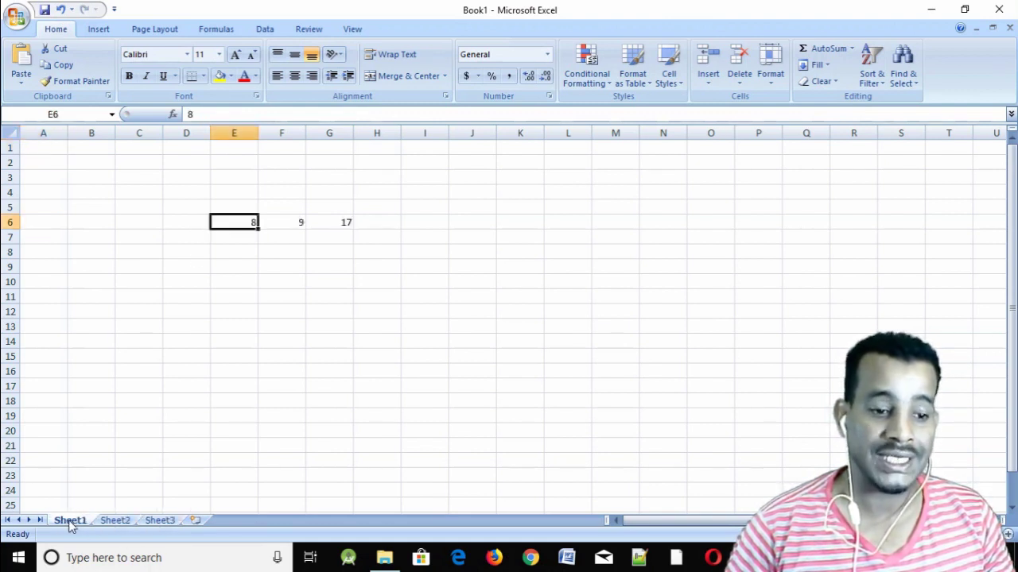
click(115, 521)
click(160, 521)
click(71, 521)
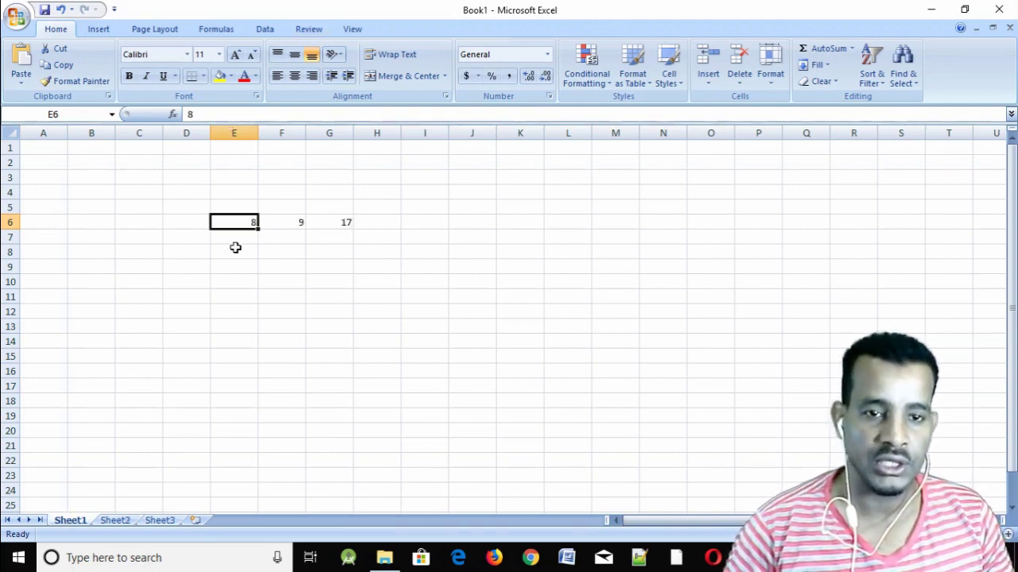
click(120, 524)
click(150, 525)
click(104, 523)
click(75, 523)
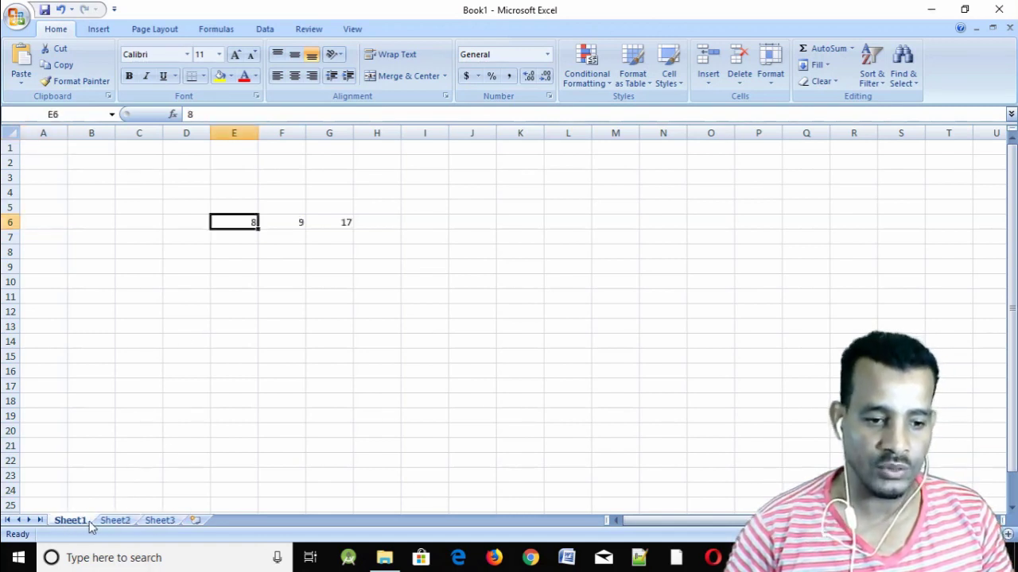
Insert three new worksheets after Sheet3 and select cell E13 on the last one
click(116, 522)
click(159, 522)
click(195, 521)
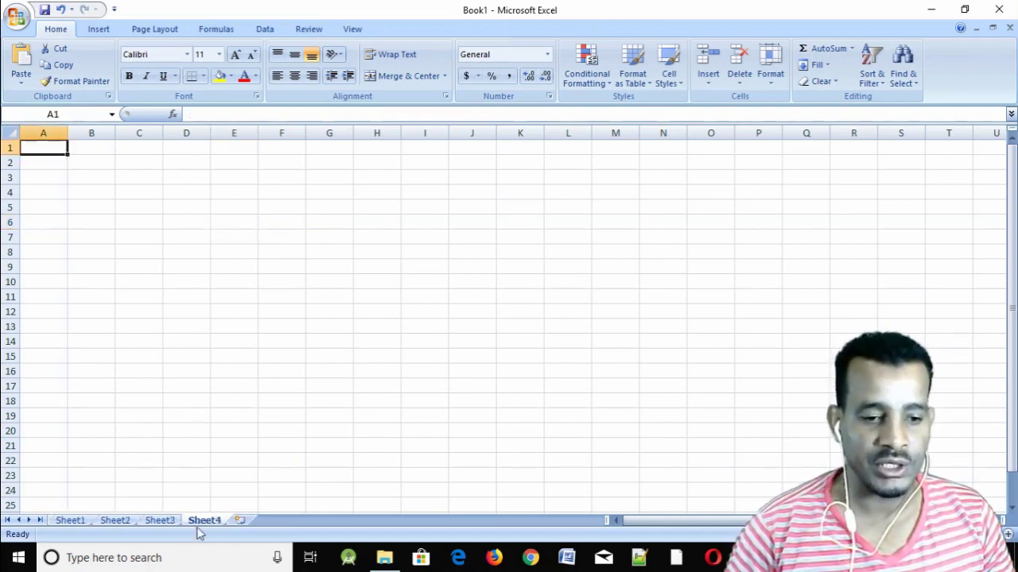
click(238, 520)
click(283, 521)
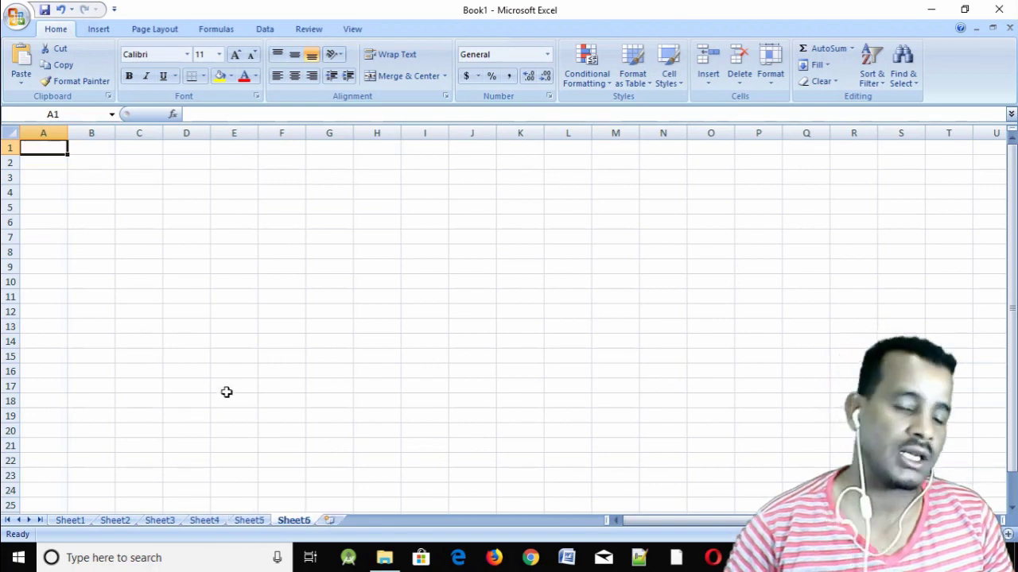
click(238, 327)
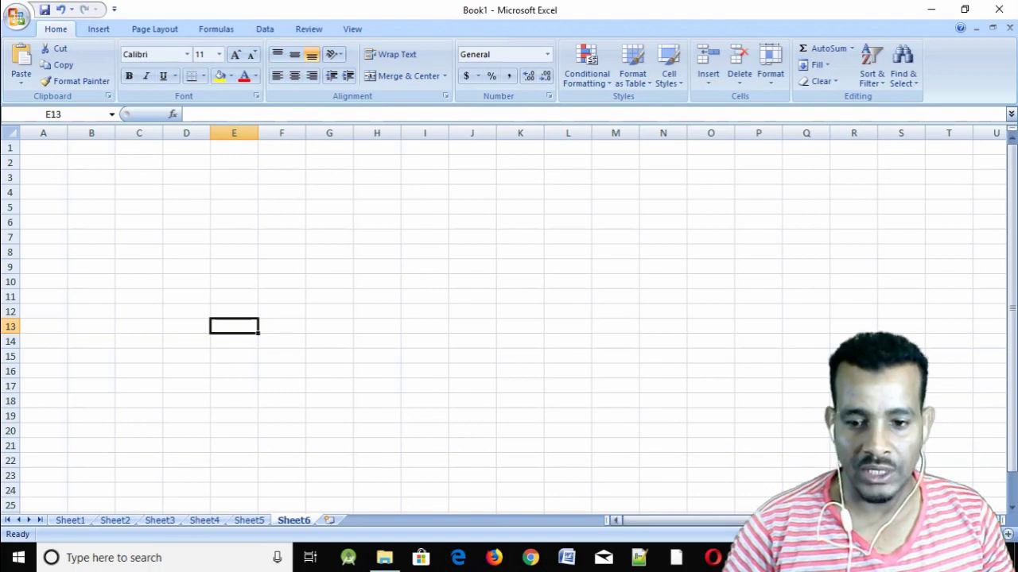
Scroll the last worksheet sideways to column C and back, and try its vertical scrolling
drag(652, 521, 688, 521)
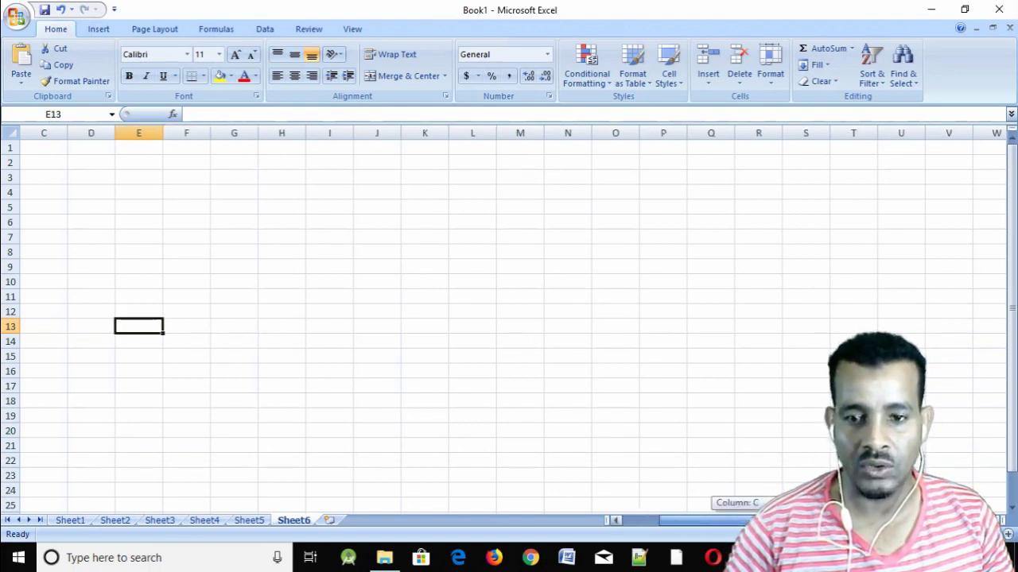
drag(769, 521, 710, 522)
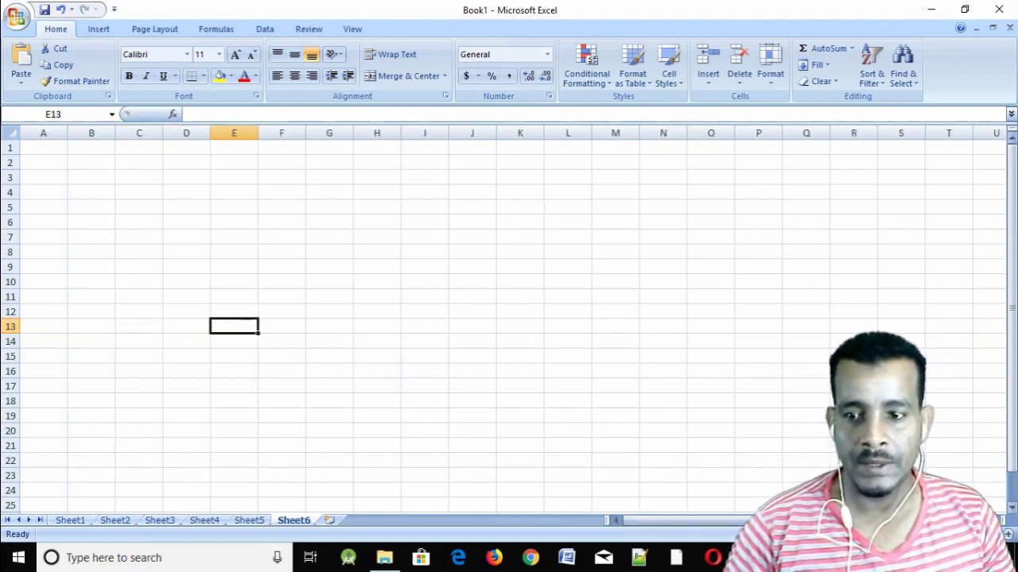
drag(1012, 282, 1013, 226)
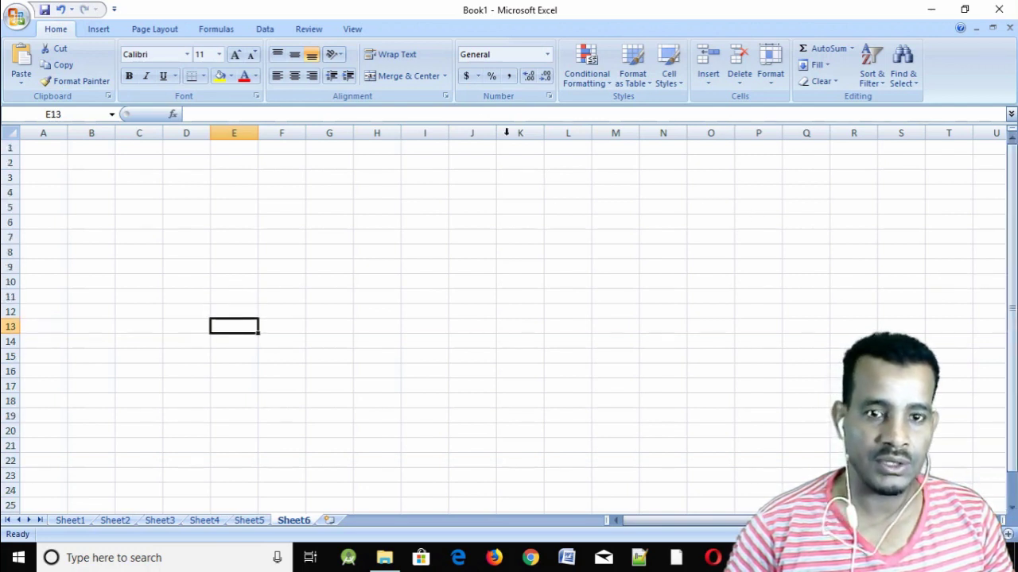
Dismiss the McAfee Security Scan message without retrying
click(498, 10)
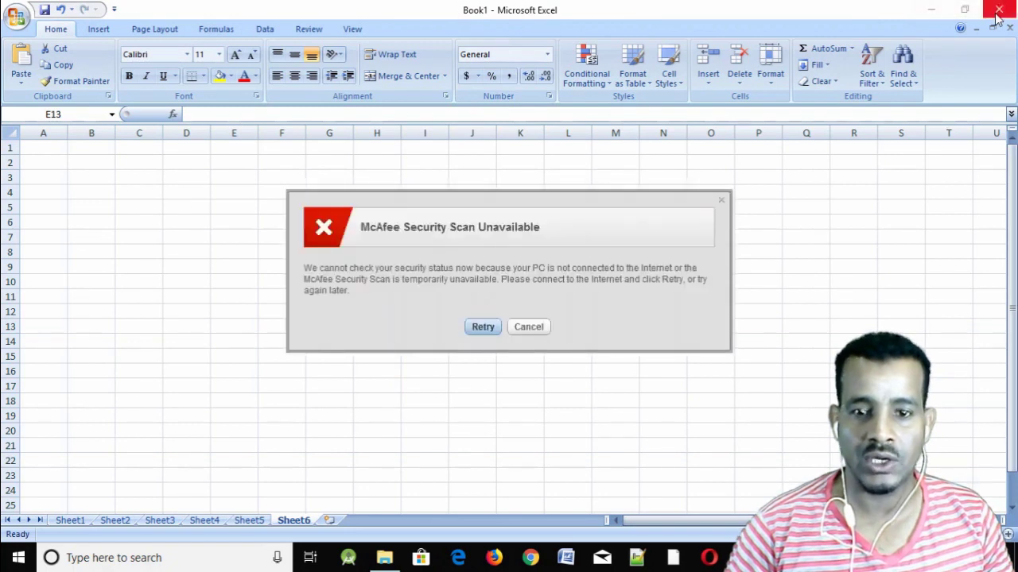
click(528, 327)
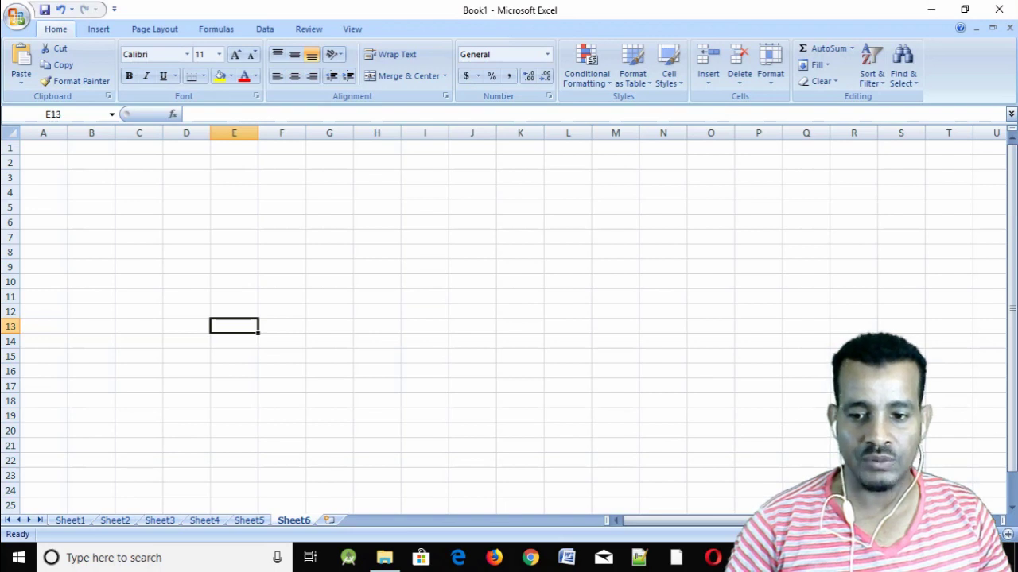
Zoom the worksheet to 90%, restore the window to a smaller size and move it to expose the zoom controls
scroll(509, 318, down, 1)
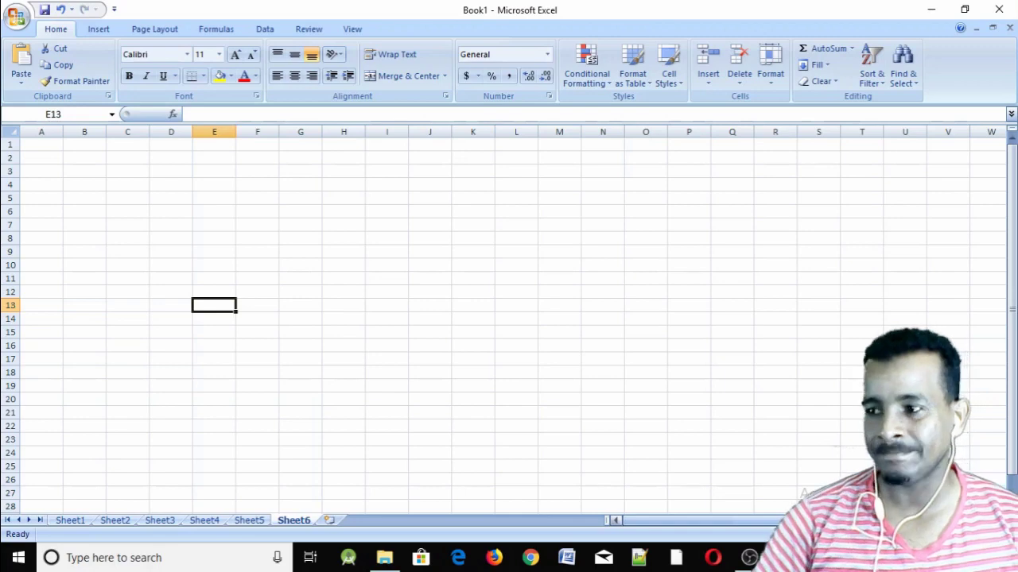
click(964, 9)
drag(710, 163, 503, 50)
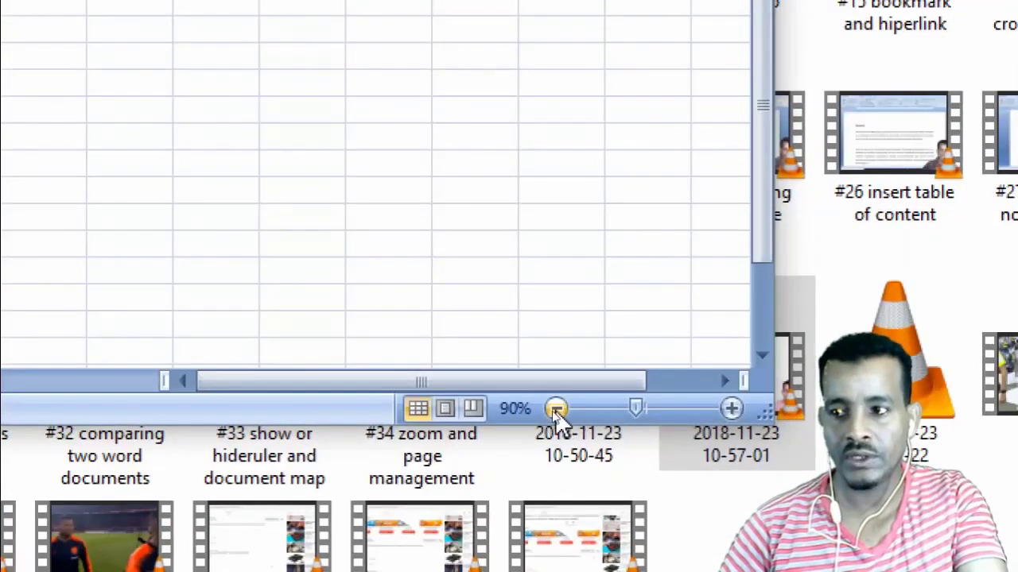
Zoom the worksheet out to 50% in 10% steps
click(551, 410)
click(552, 410)
click(555, 408)
click(555, 408)
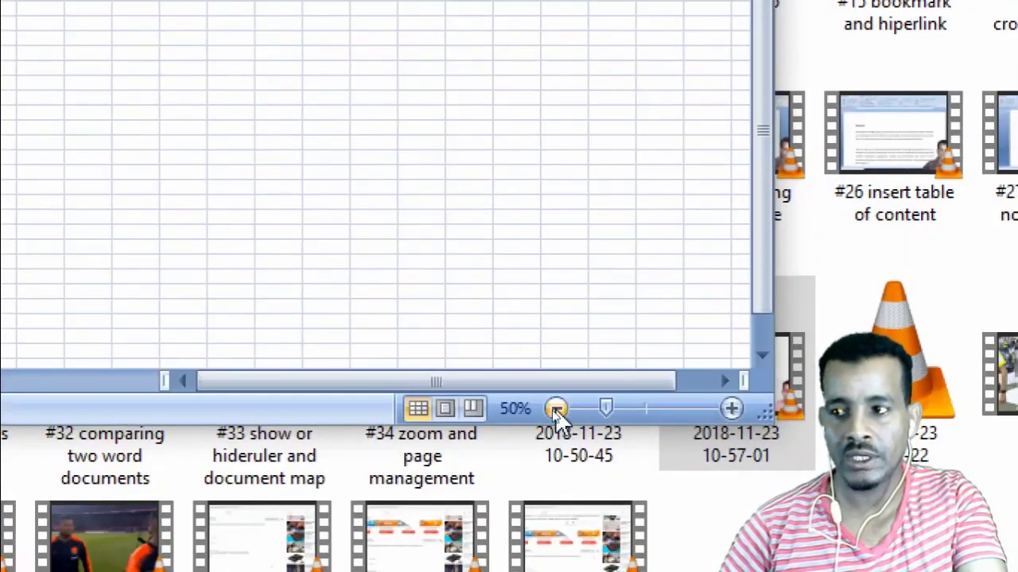
Zoom the worksheet in to 120% in 10% steps
click(731, 408)
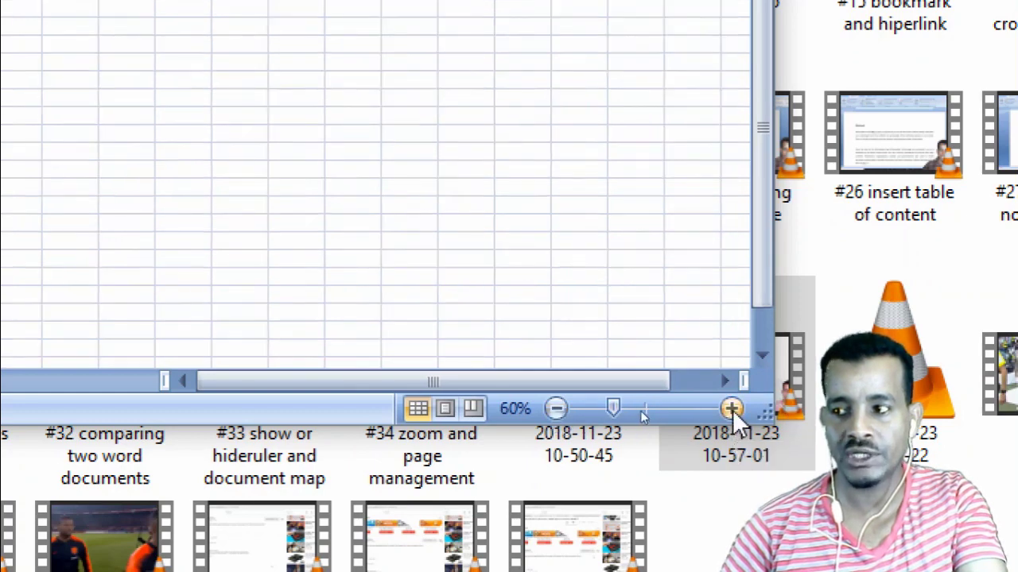
click(732, 408)
click(731, 409)
click(731, 409)
click(732, 409)
click(732, 408)
click(731, 409)
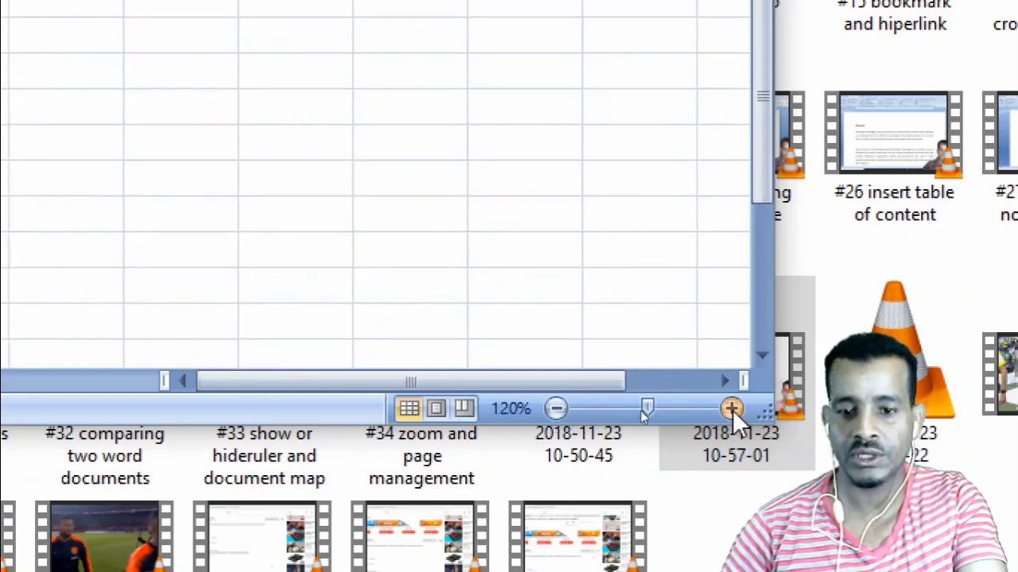
Zoom the worksheet back out to 60% in 10% steps
click(554, 408)
click(554, 409)
click(554, 408)
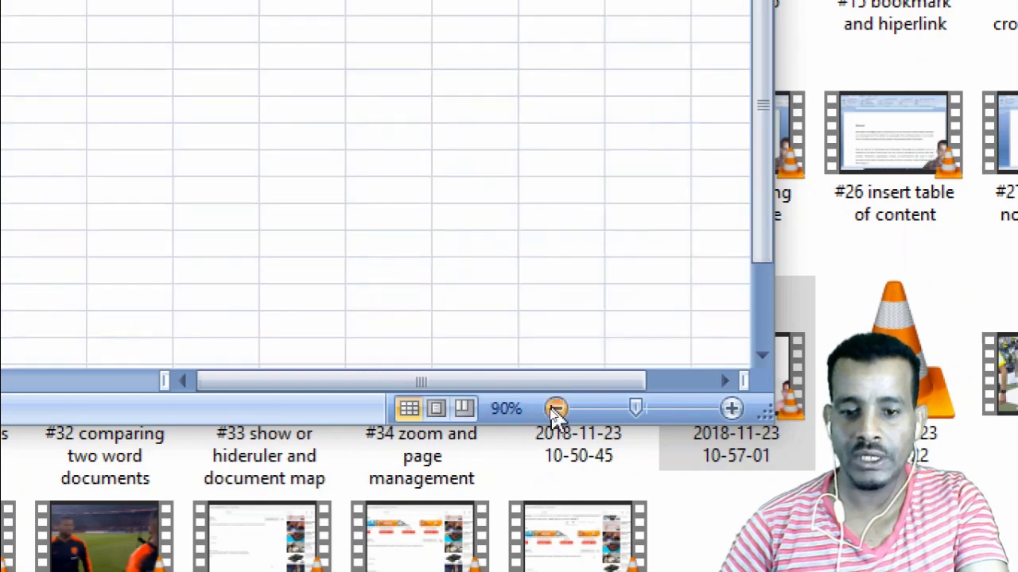
click(554, 409)
click(554, 409)
click(555, 409)
Set the worksheet zoom to 100%, and view the Zoom dialog's magnification options without changing them
click(642, 411)
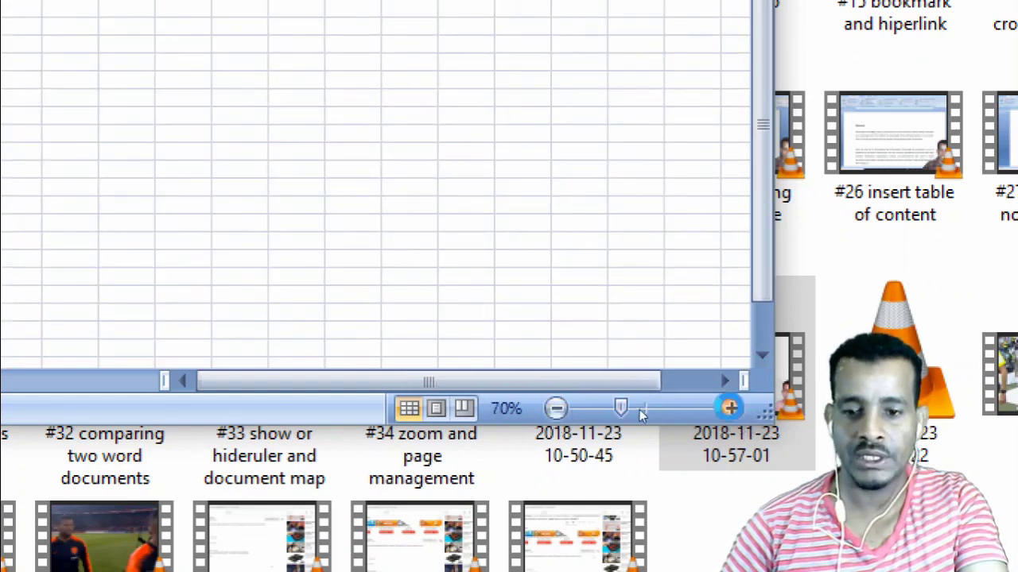
click(731, 408)
click(731, 408)
click(731, 409)
click(544, 409)
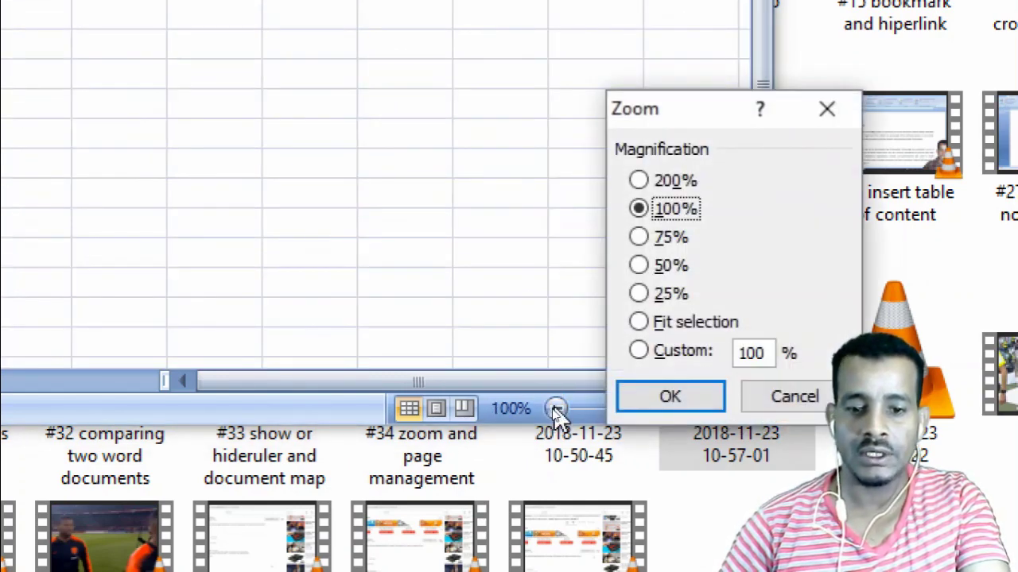
click(802, 396)
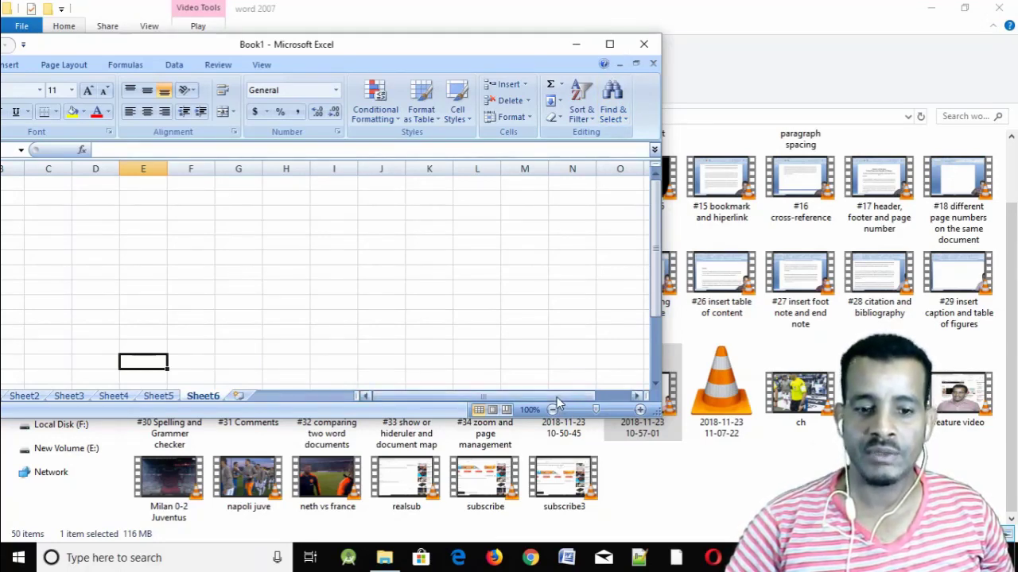
Try the worksheet's horizontal scrolling and scroll it vertically down to row 4
mouse_move(561, 396)
mouse_down()
mouse_move(592, 395)
mouse_move(481, 401)
mouse_move(579, 404)
mouse_move(563, 403)
mouse_up()
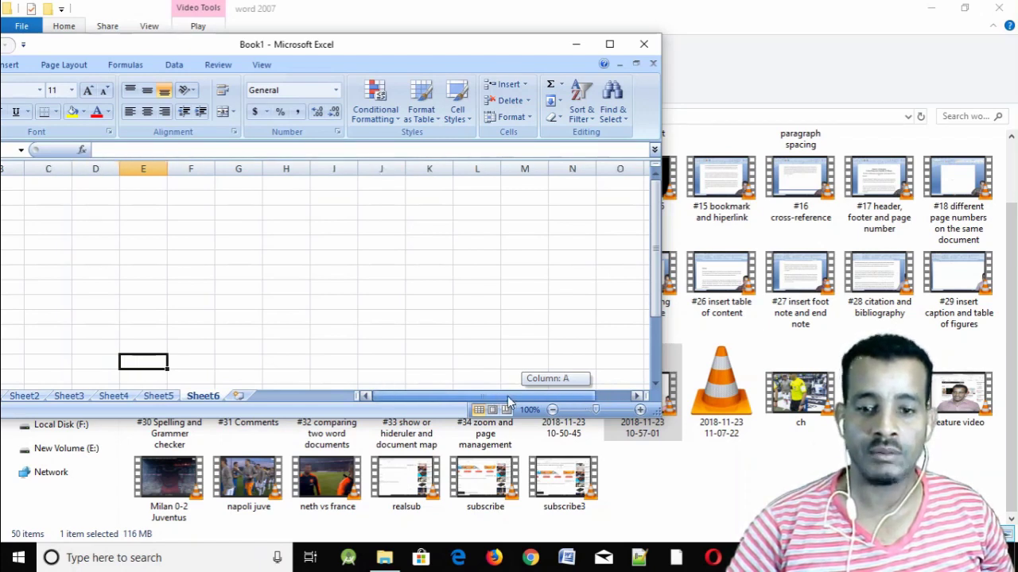
drag(655, 296, 654, 262)
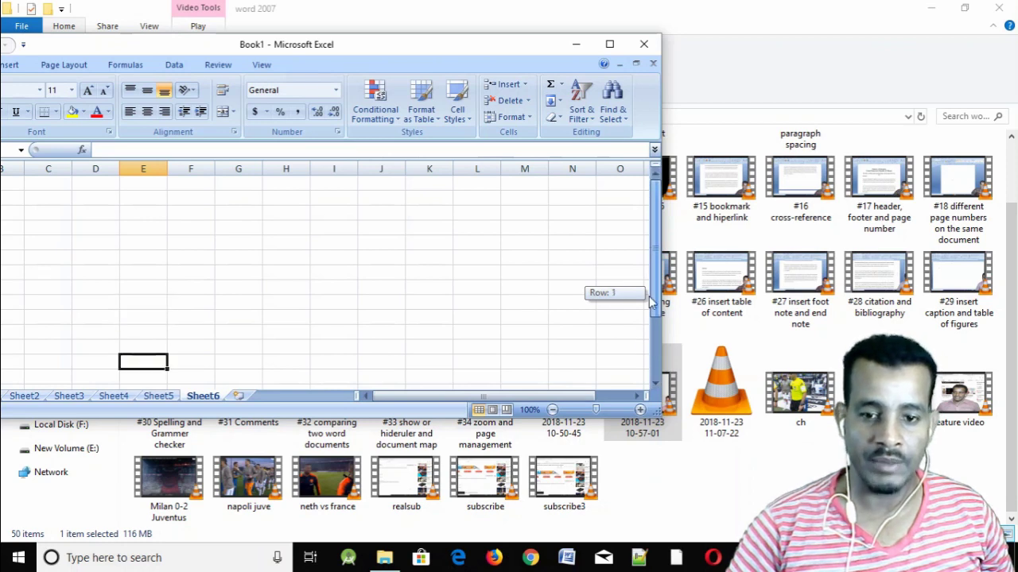
drag(650, 300, 647, 231)
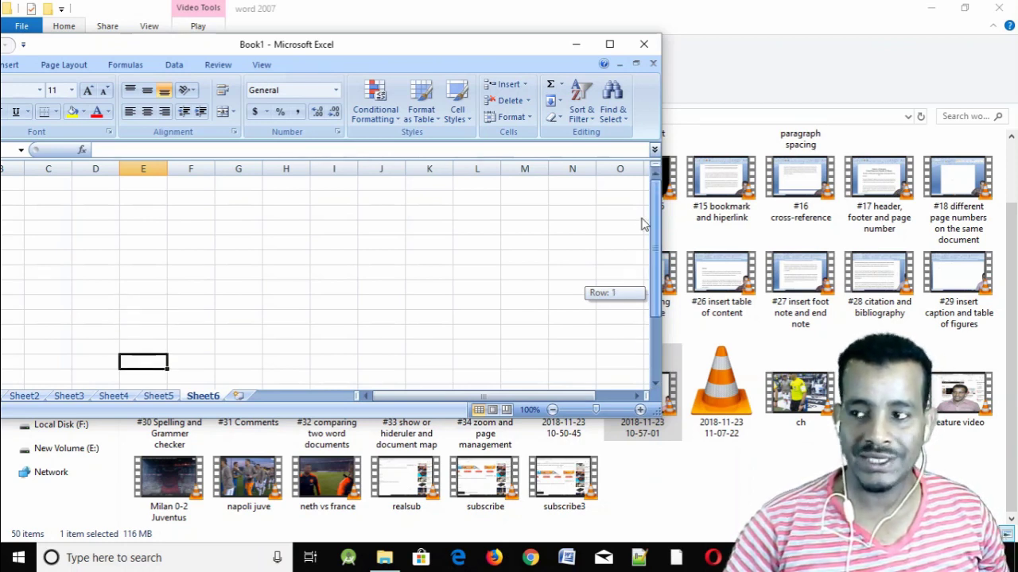
drag(646, 301, 642, 320)
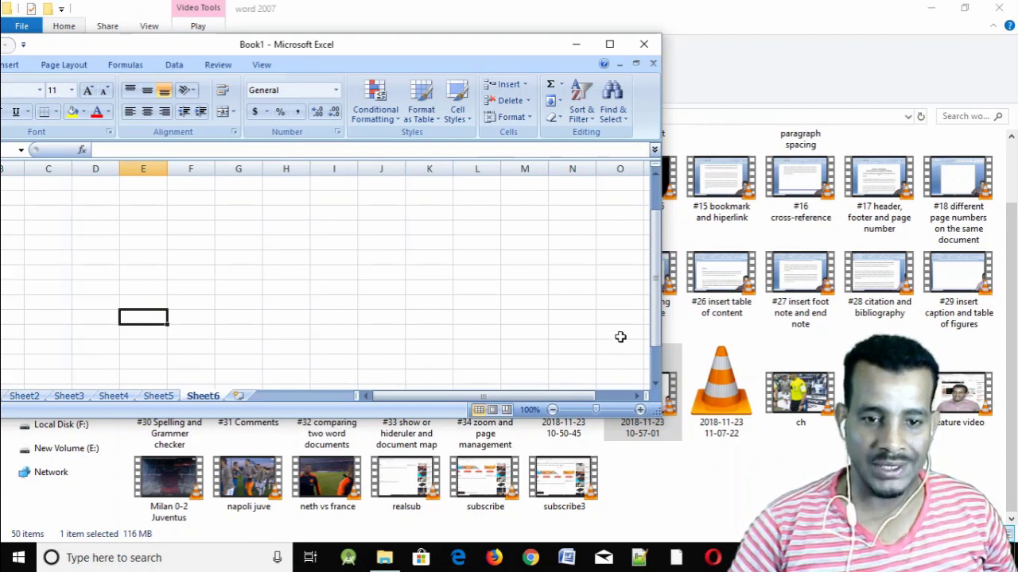
Maximize the workbook window and select cell G13 followed by cell F14 on Sheet6
click(609, 44)
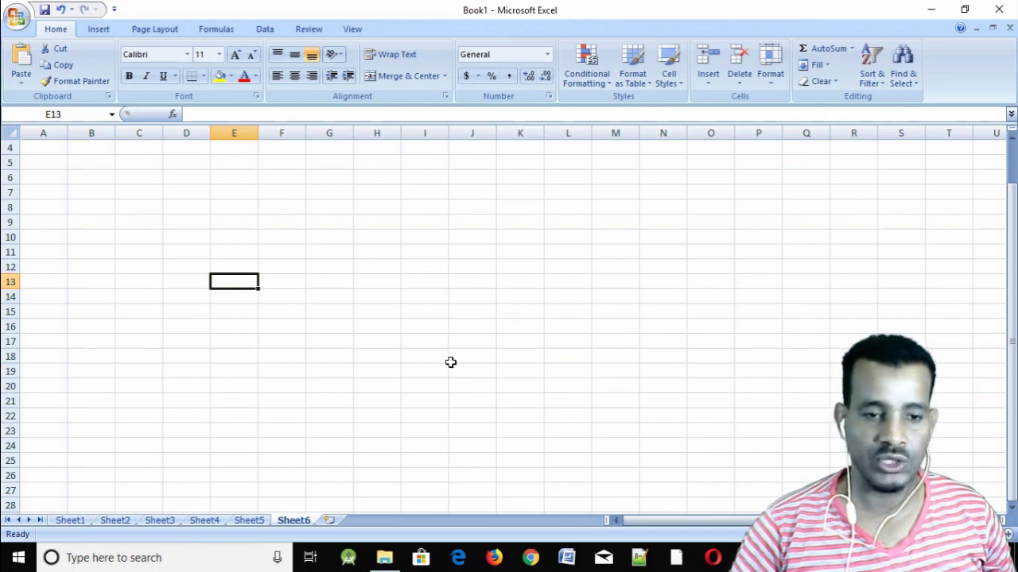
click(342, 284)
scroll(402, 383, down, 6)
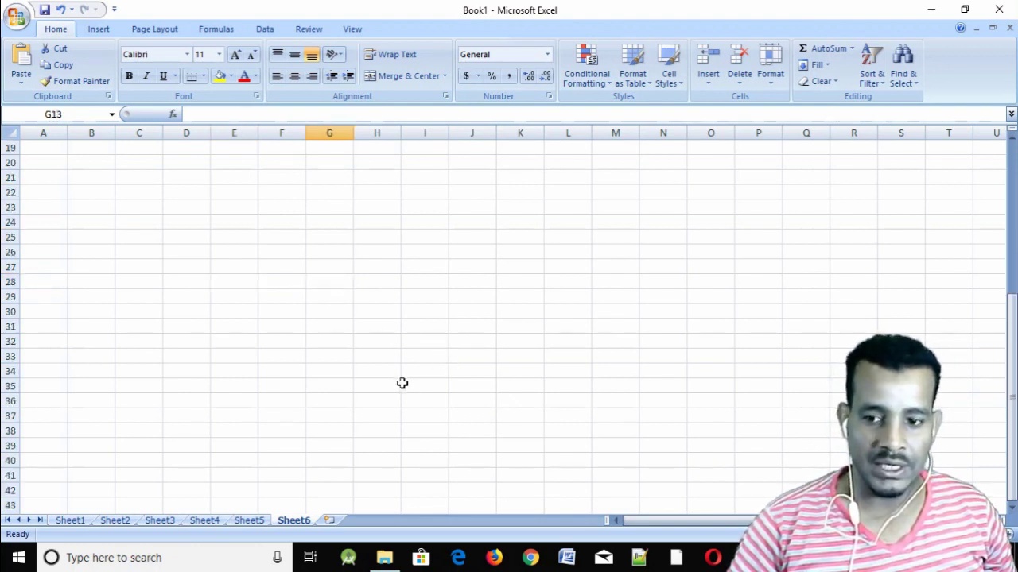
scroll(402, 383, up, 7)
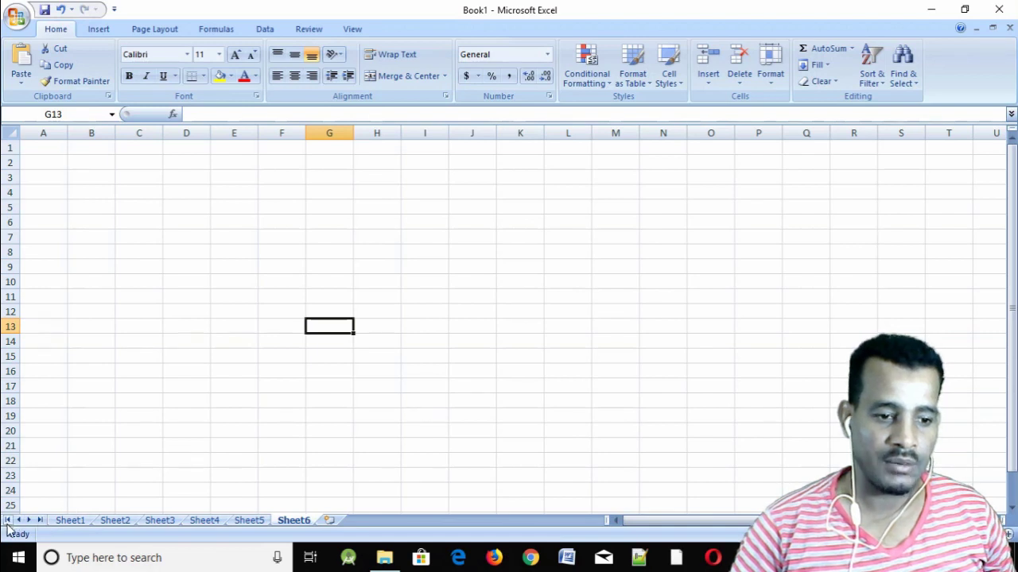
click(285, 347)
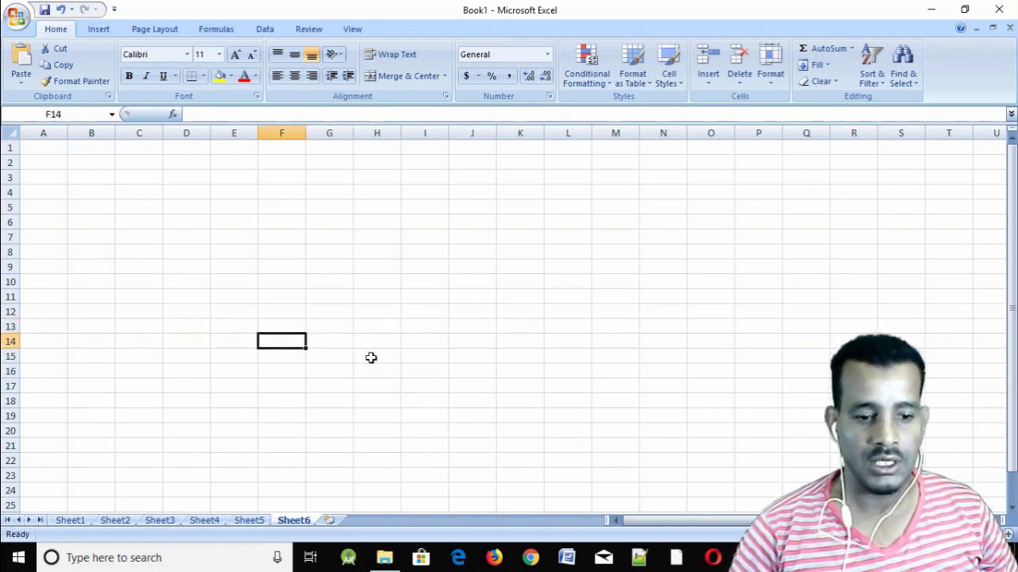